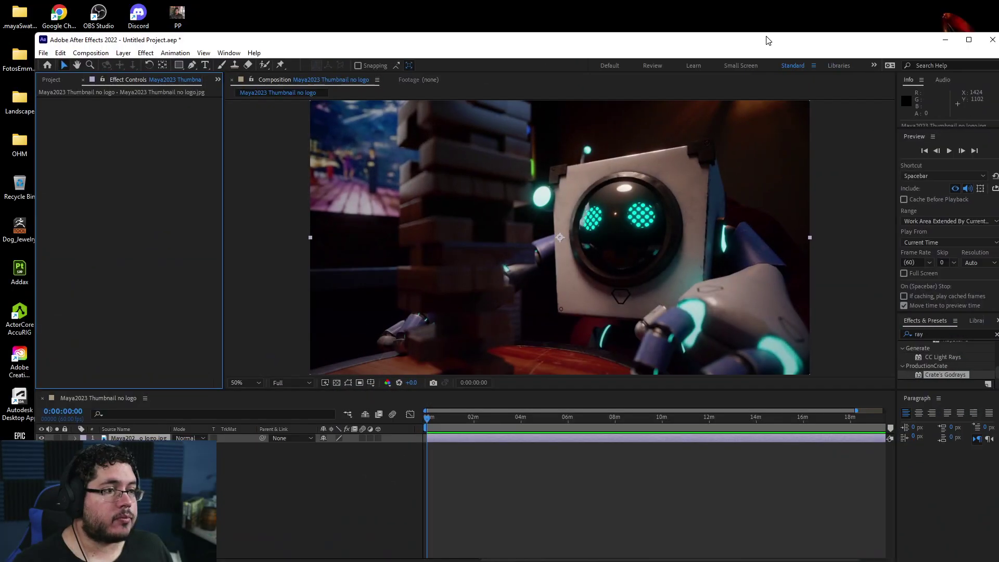
- Switch to Chrome and bring up the ProductionCrate Godrays plugin article tab
{"action": "key", "text": "alt+Tab"}
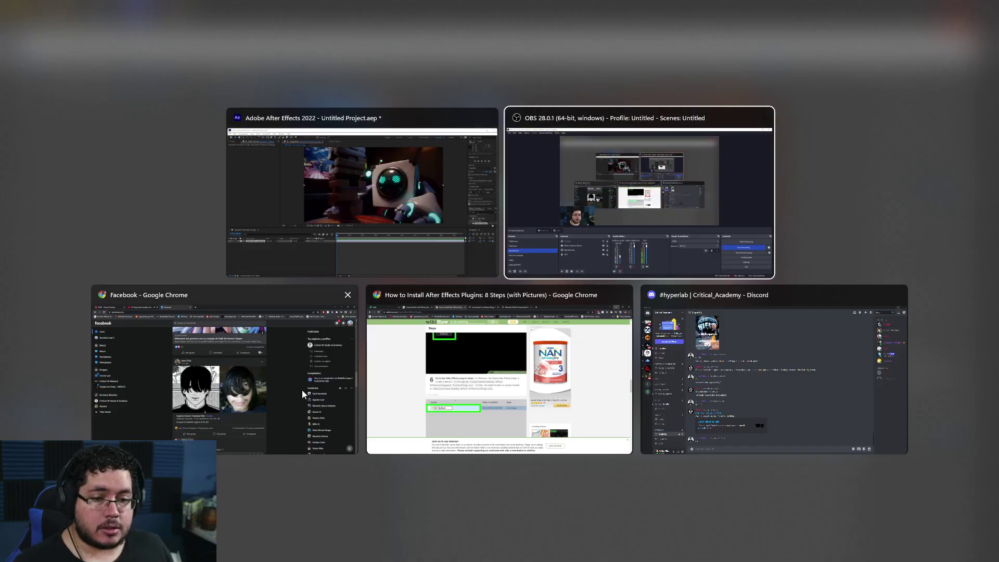
{"action": "left_click", "coordinate": [410, 396]}
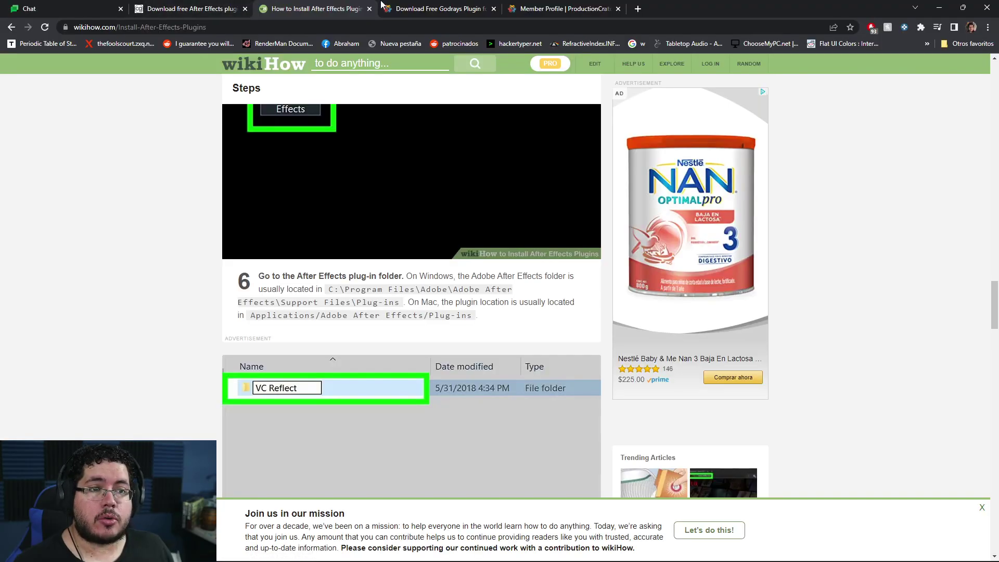
{"action": "left_click", "coordinate": [439, 8]}
- Scroll through the article's feature list and install steps, then back to the top
{"action": "scroll", "coordinate": [708, 308], "scroll_direction": "up", "scroll_amount": 5}
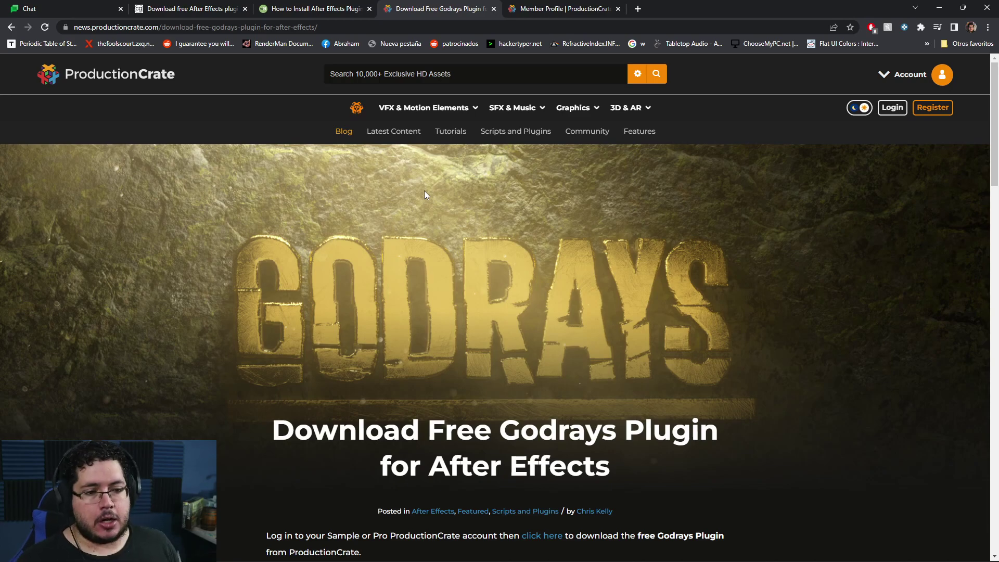
{"action": "scroll", "coordinate": [424, 192], "scroll_direction": "down", "scroll_amount": 3}
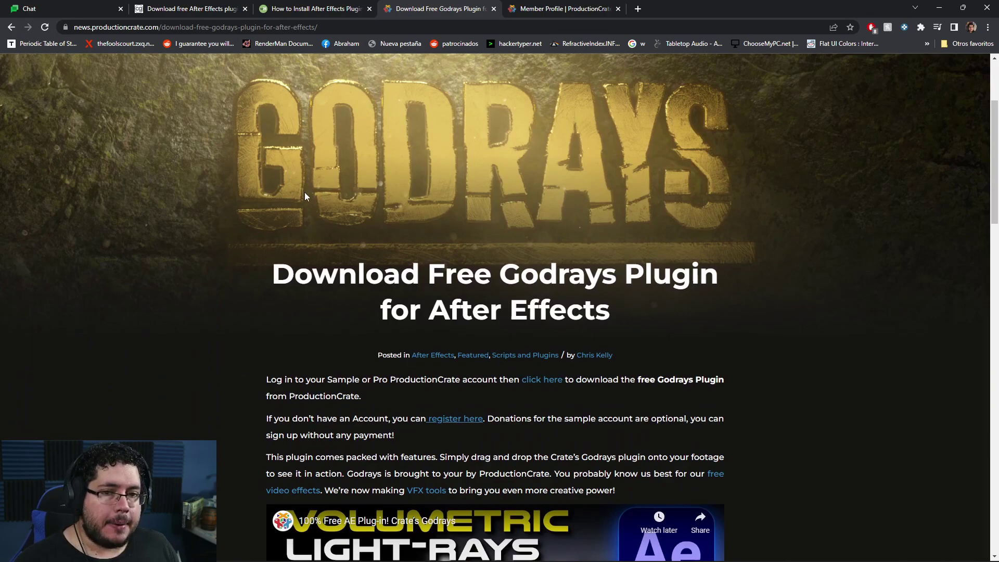
{"action": "scroll", "coordinate": [305, 195], "scroll_direction": "down", "scroll_amount": 5}
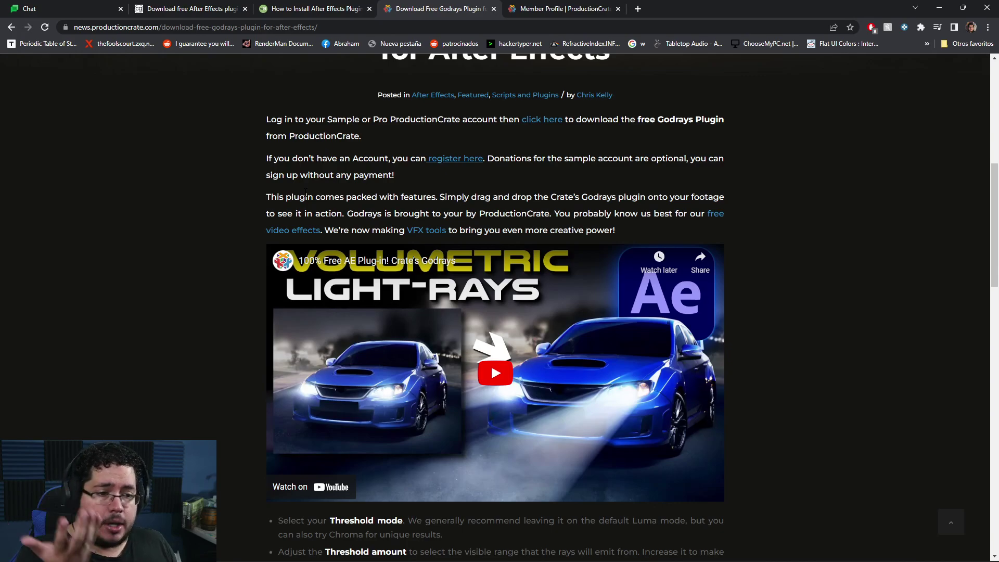
{"action": "scroll", "coordinate": [306, 191], "scroll_direction": "down", "scroll_amount": 4}
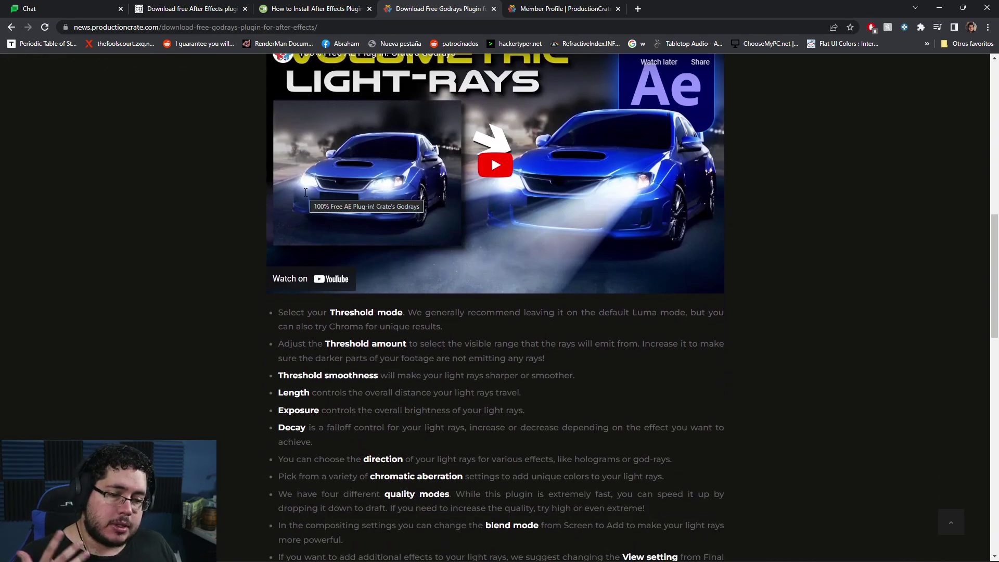
{"action": "scroll", "coordinate": [306, 192], "scroll_direction": "down", "scroll_amount": 9}
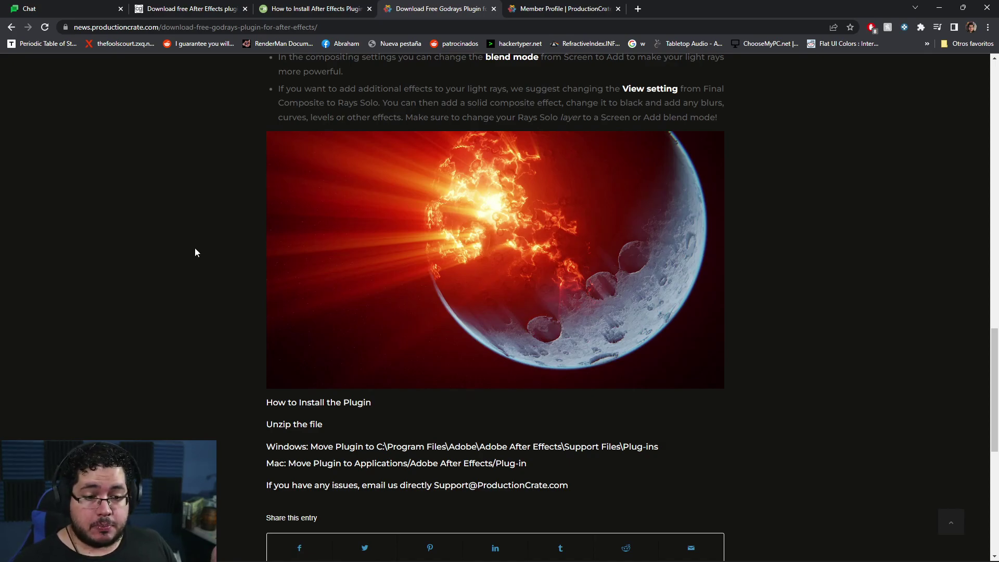
{"action": "scroll", "coordinate": [536, 294], "scroll_direction": "up", "scroll_amount": 9}
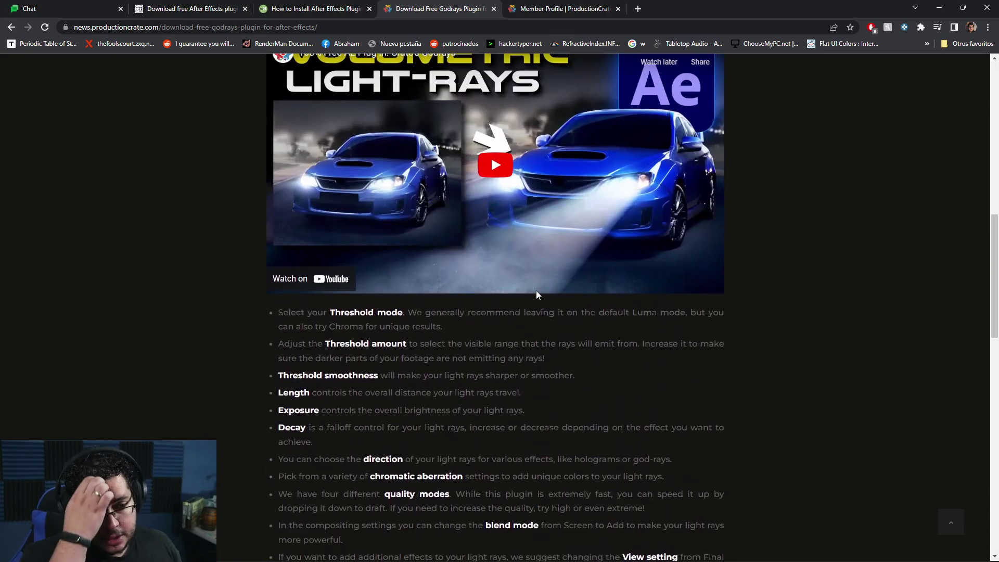
{"action": "scroll", "coordinate": [537, 292], "scroll_direction": "up", "scroll_amount": 12}
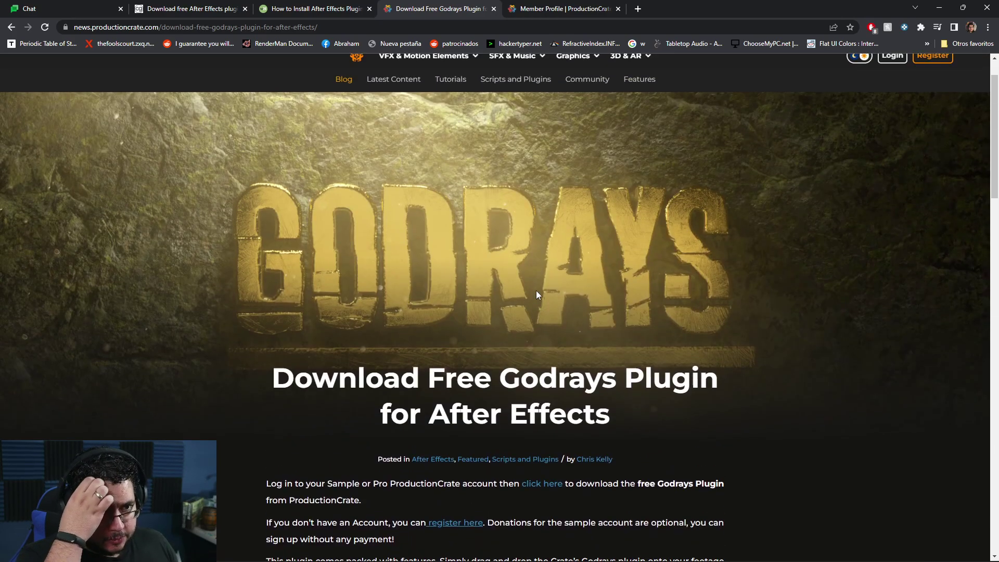
{"action": "scroll", "coordinate": [537, 294], "scroll_direction": "up", "scroll_amount": 1}
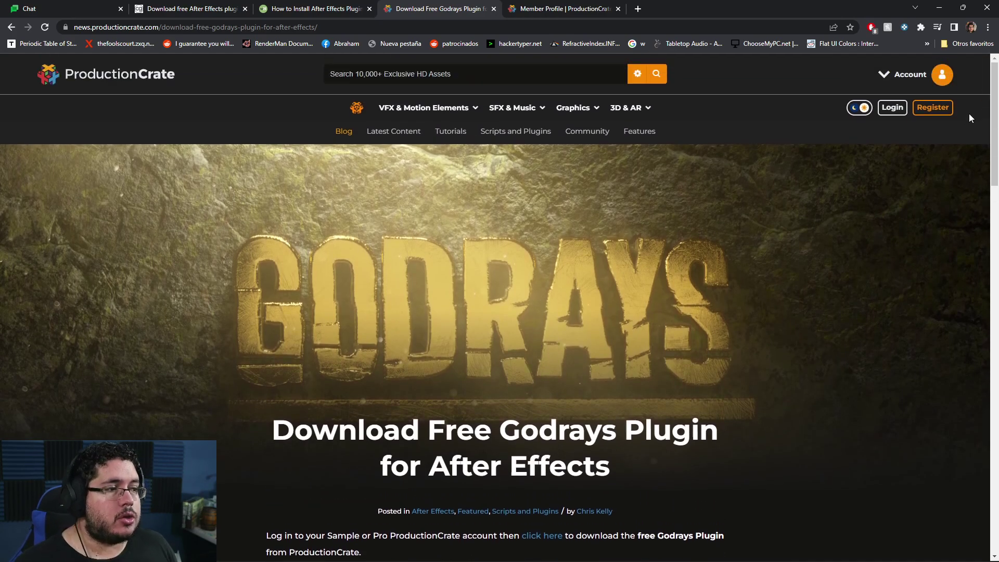
- Go to ProductionCrate's Register page and switch plan pricing to Monthly
{"action": "left_click", "coordinate": [926, 106]}
{"action": "scroll", "coordinate": [466, 369], "scroll_direction": "down", "scroll_amount": 2}
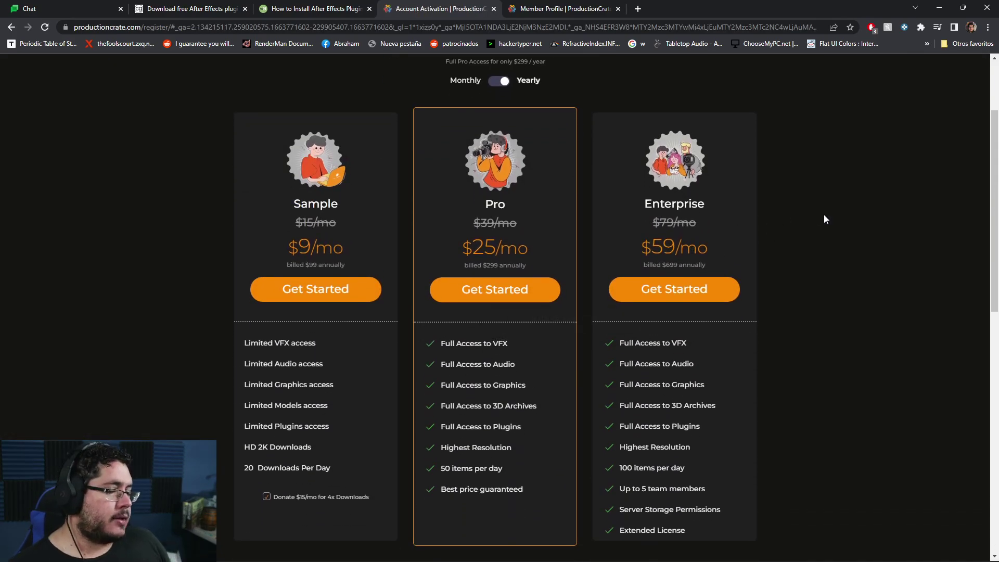
{"action": "scroll", "coordinate": [824, 216], "scroll_direction": "up", "scroll_amount": 1}
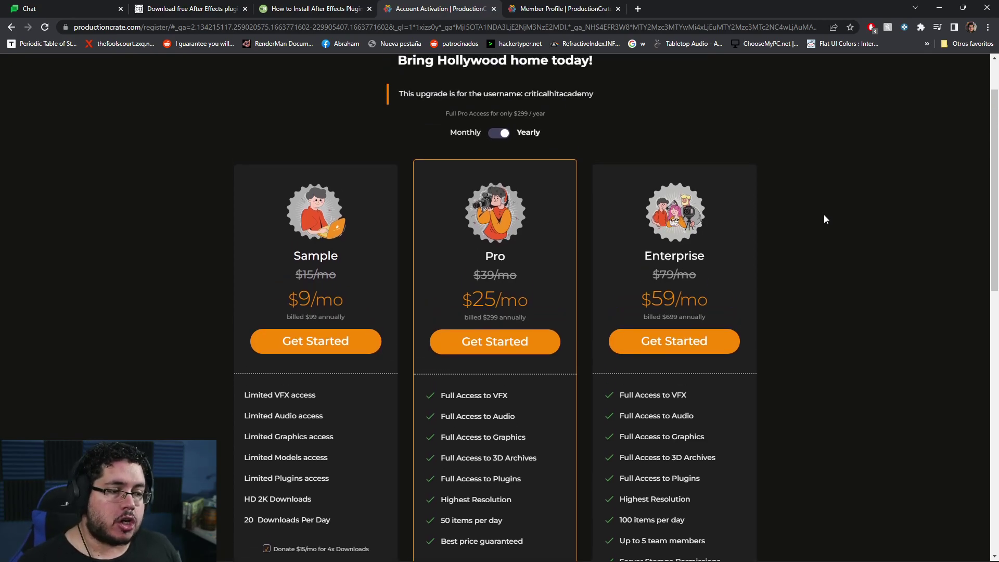
{"action": "left_click", "coordinate": [498, 134]}
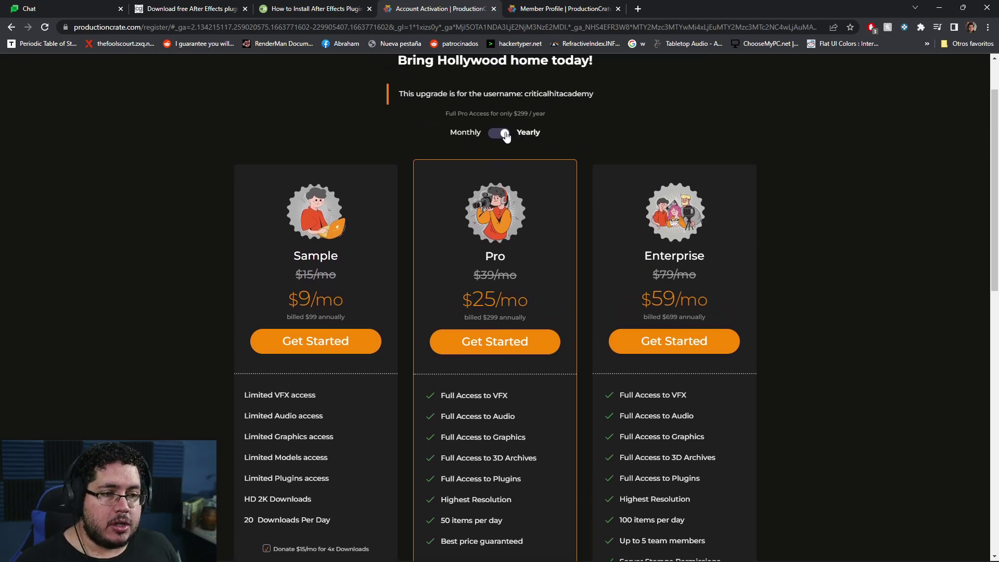
{"action": "scroll", "coordinate": [323, 242], "scroll_direction": "down", "scroll_amount": 1}
{"action": "scroll", "coordinate": [323, 242], "scroll_direction": "down", "scroll_amount": 3}
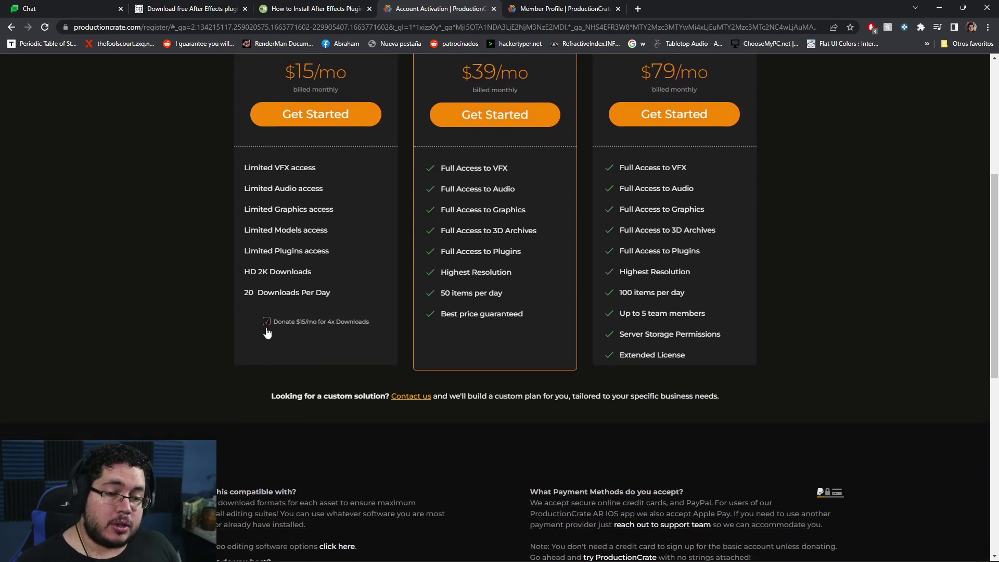
- Uncheck Donate and choose "No, I can't help" so Sample shows $0/mo
{"action": "left_click", "coordinate": [267, 321]}
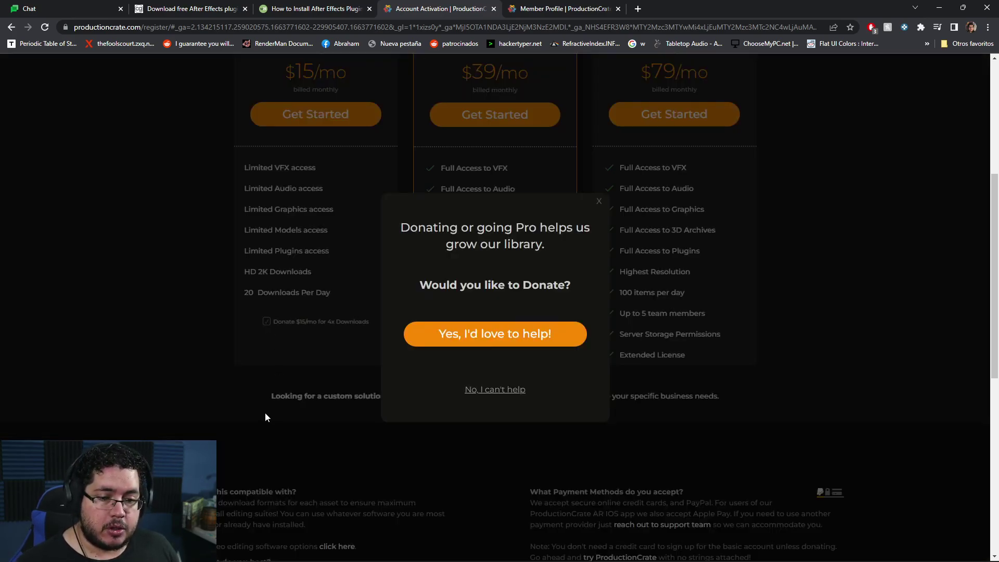
{"action": "left_click", "coordinate": [479, 391]}
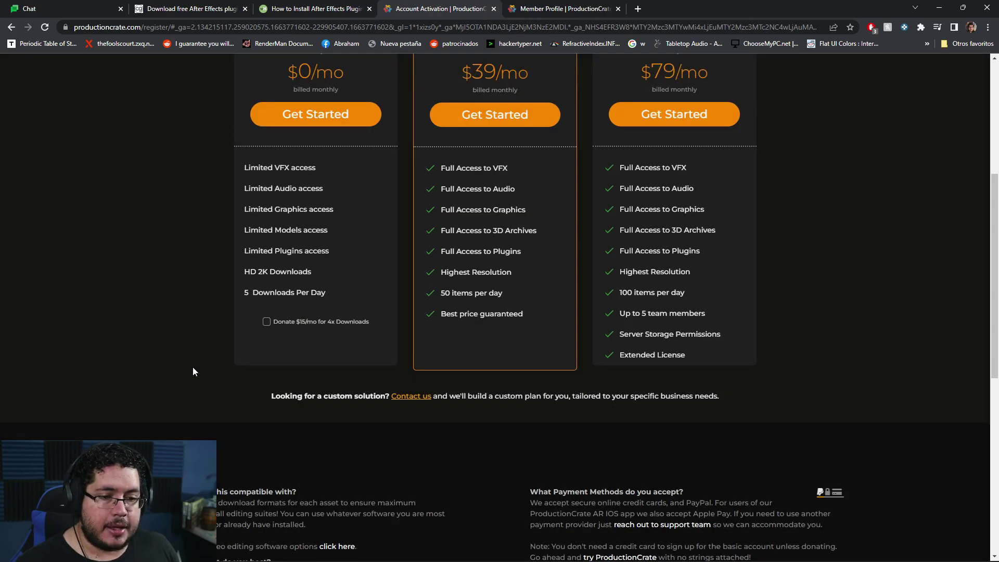
{"action": "scroll", "coordinate": [193, 366], "scroll_direction": "up", "scroll_amount": 1}
{"action": "scroll", "coordinate": [193, 371], "scroll_direction": "up", "scroll_amount": 1}
{"action": "mouse_move", "coordinate": [272, 271]}
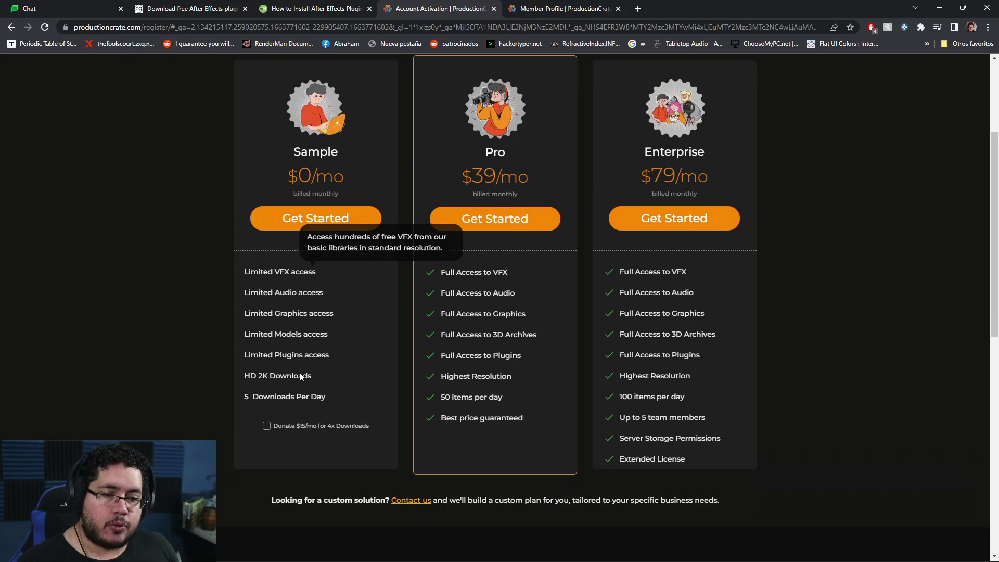
{"action": "mouse_move", "coordinate": [250, 397]}
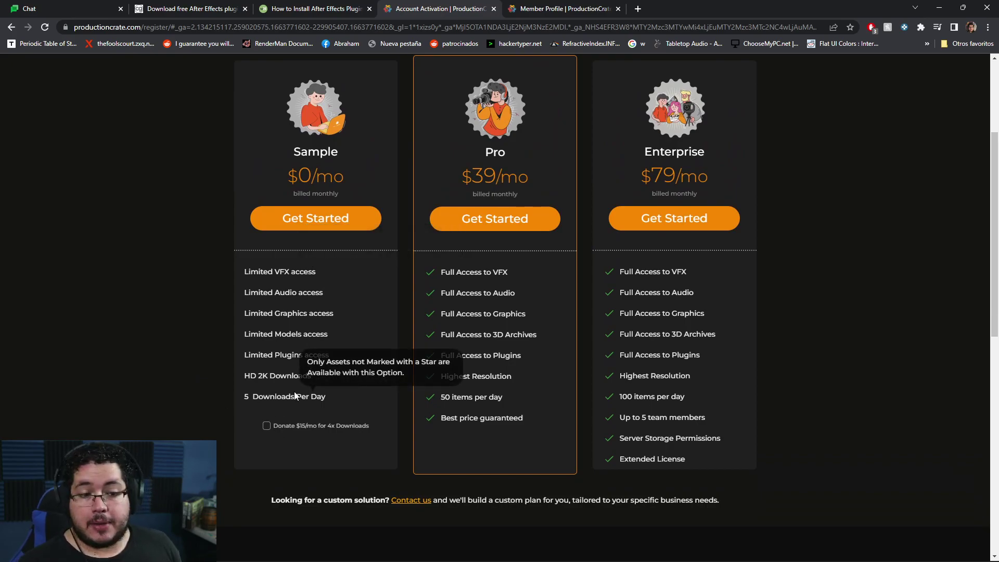
{"action": "scroll", "coordinate": [326, 375], "scroll_direction": "up", "scroll_amount": 3}
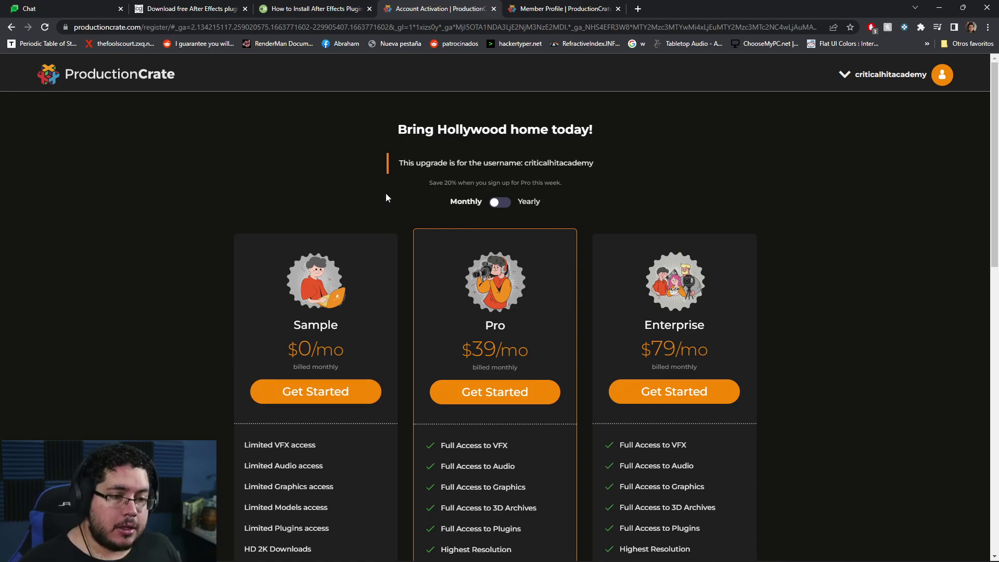
- In File Explorer, browse Downloads into the Crates-Godrays installers' Windows version folder
{"action": "left_click", "coordinate": [939, 8]}
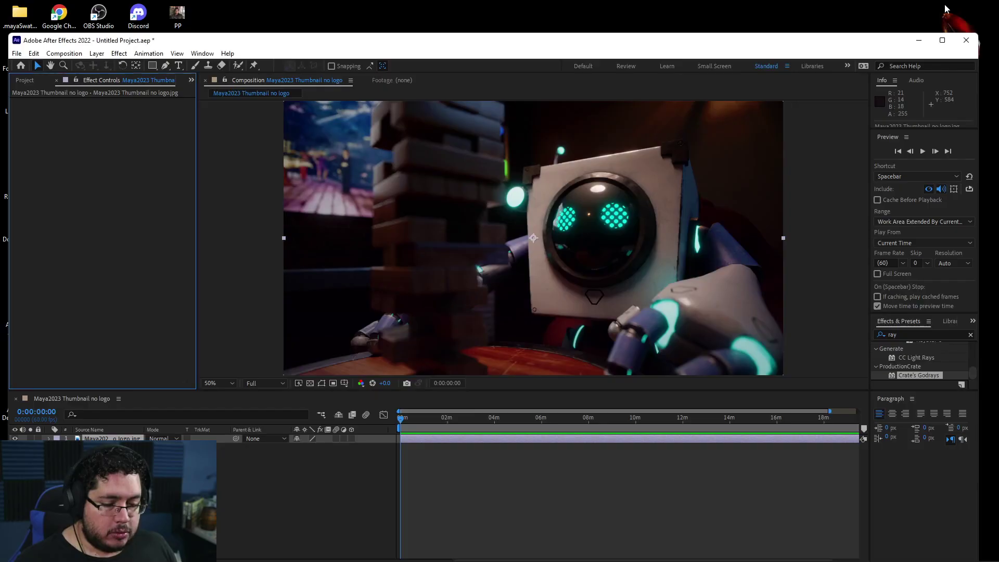
{"action": "key", "text": "super"}
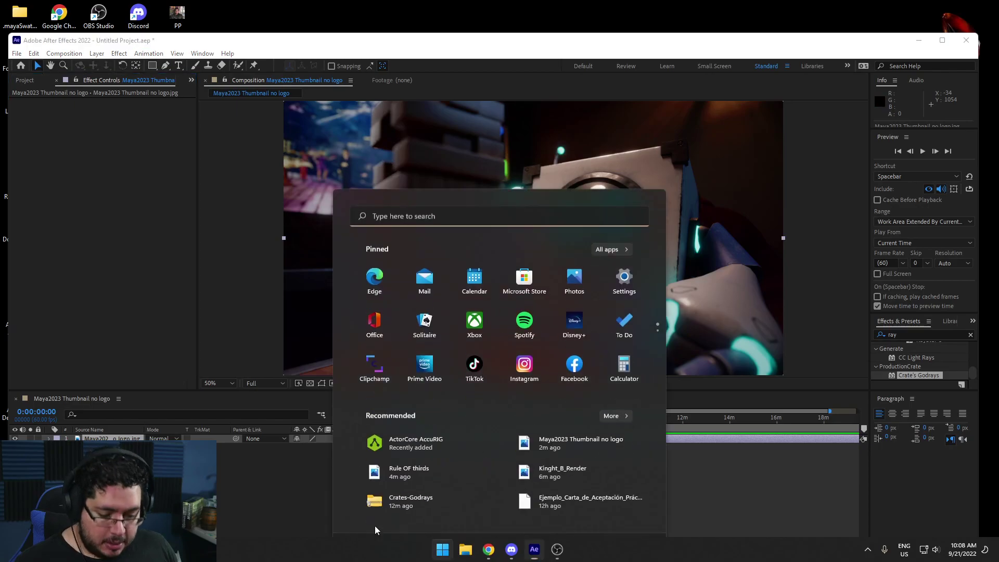
{"action": "left_click", "coordinate": [465, 549]}
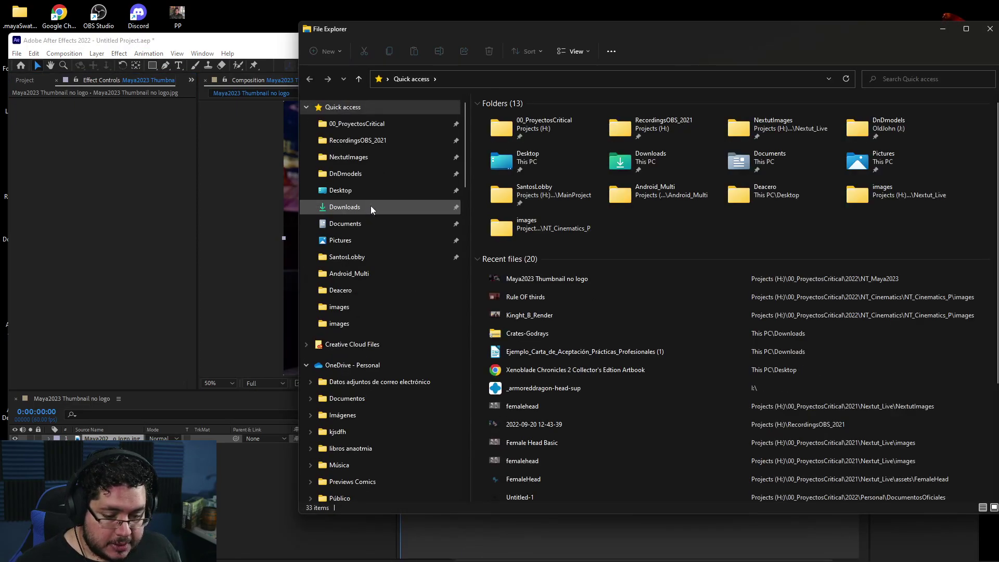
{"action": "left_click", "coordinate": [373, 207]}
{"action": "double_click", "coordinate": [538, 136]}
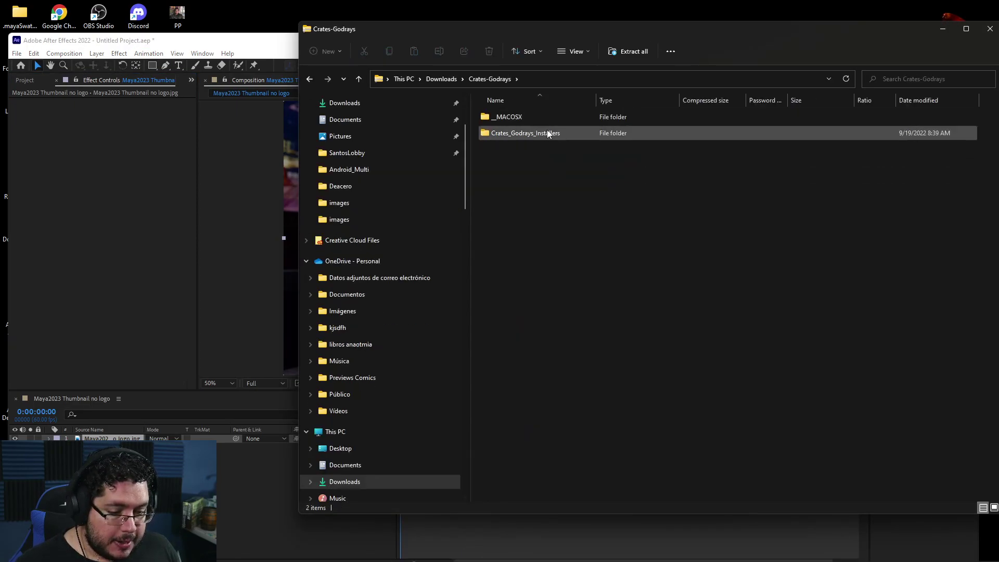
{"action": "double_click", "coordinate": [526, 134]}
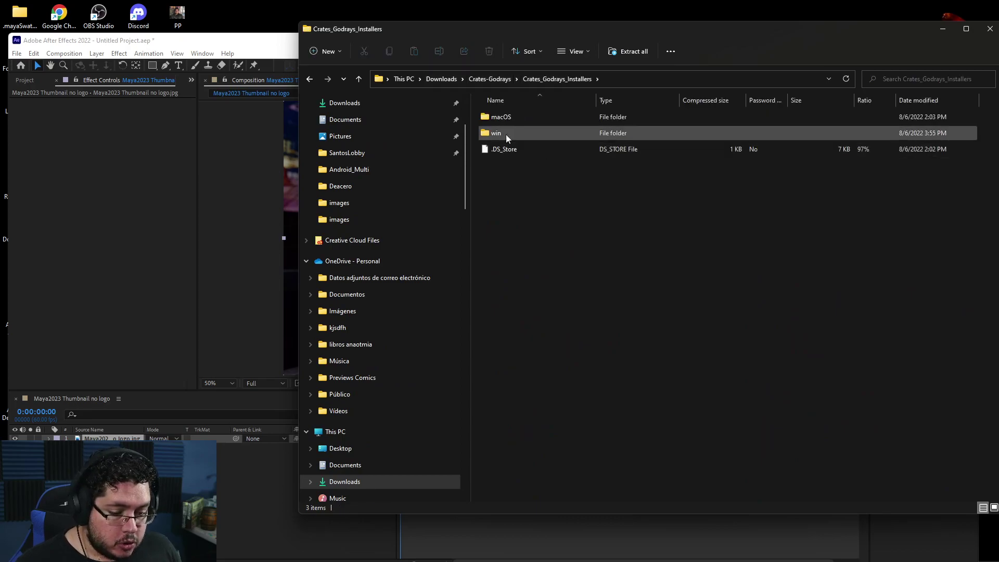
{"action": "double_click", "coordinate": [511, 132]}
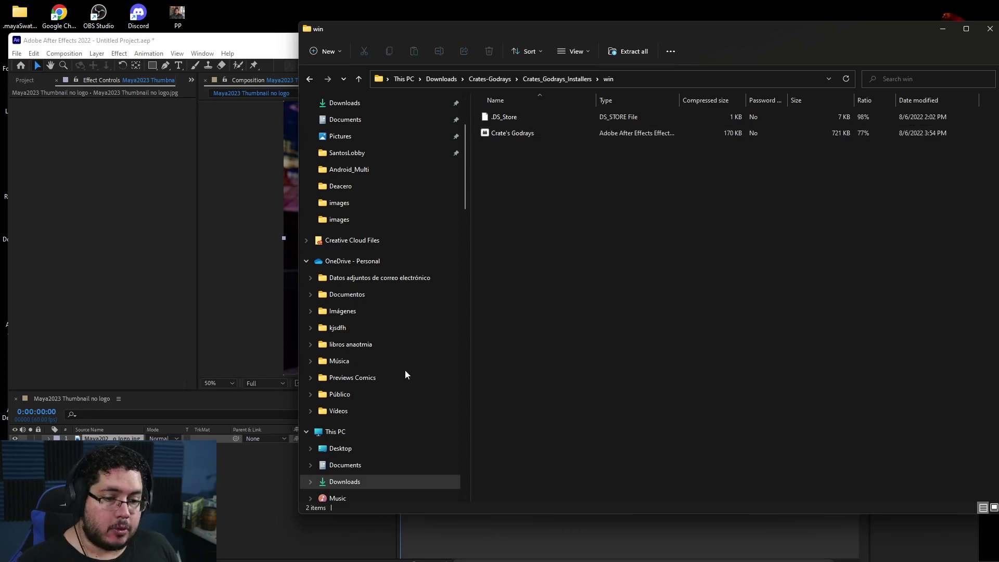
- Navigate F:\Software\Adobe\Adobe After Effects 2022\Support Files\Plug-ins\GodRays
{"action": "scroll", "coordinate": [371, 373], "scroll_direction": "down", "scroll_amount": 4}
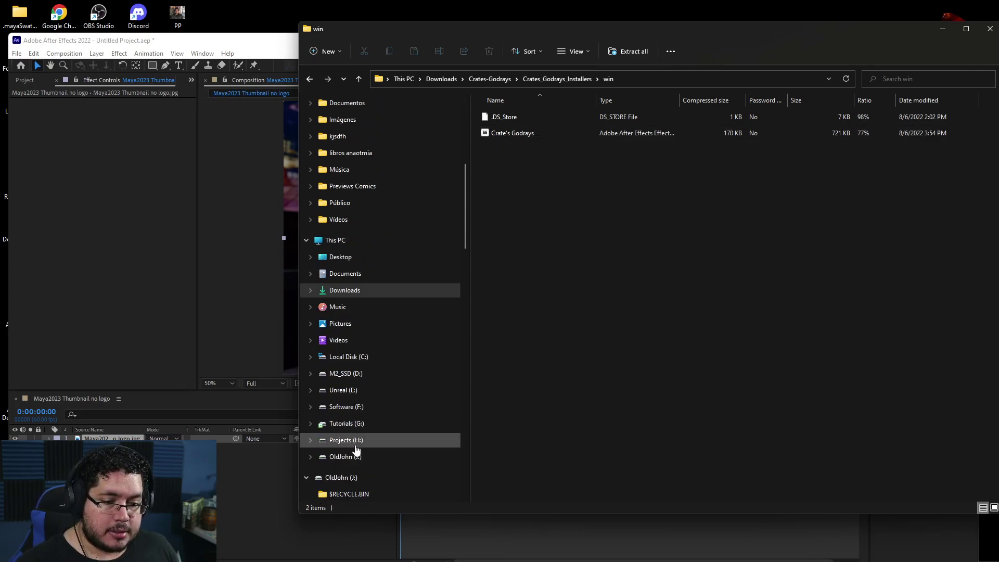
{"action": "left_click", "coordinate": [354, 410]}
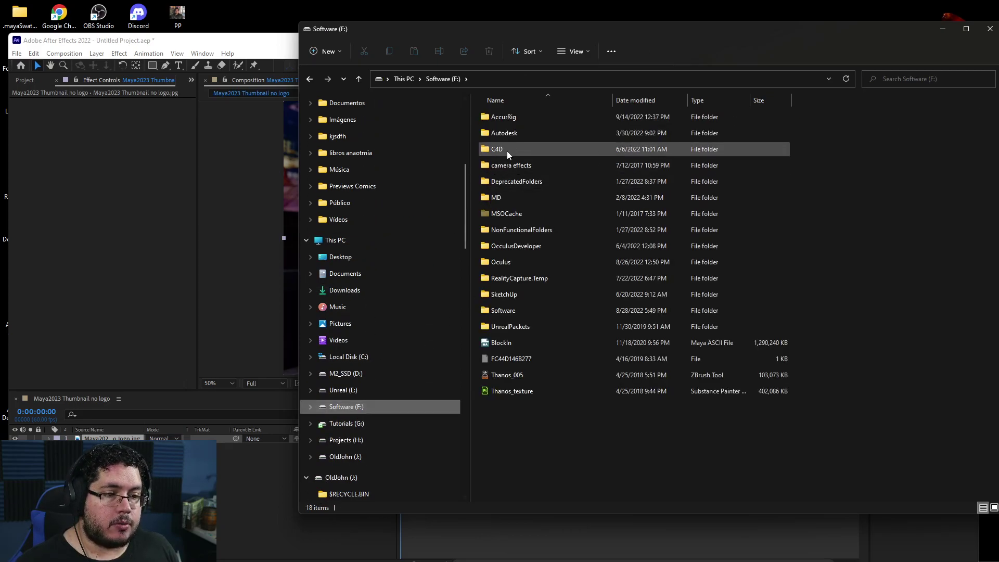
{"action": "double_click", "coordinate": [508, 308]}
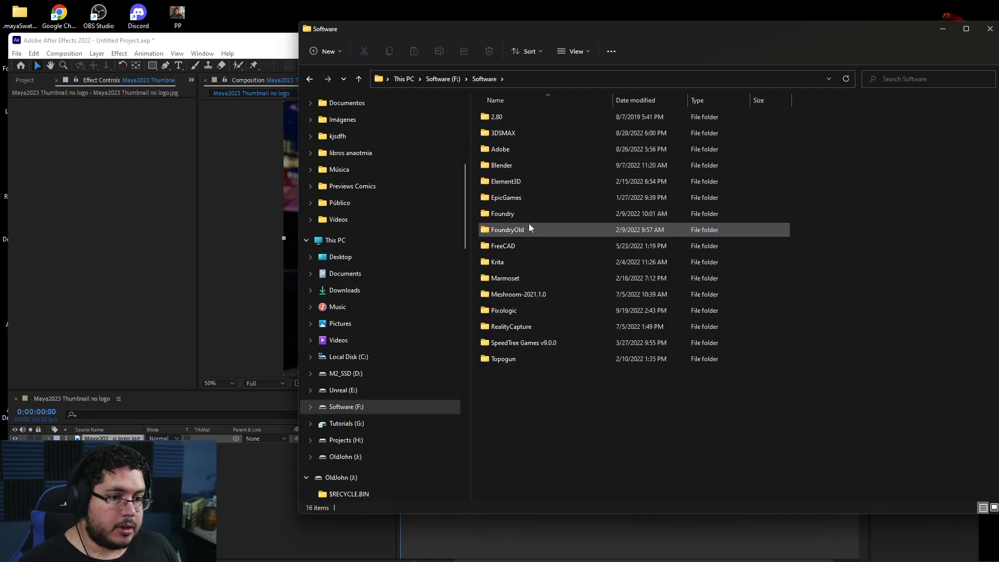
{"action": "double_click", "coordinate": [508, 151]}
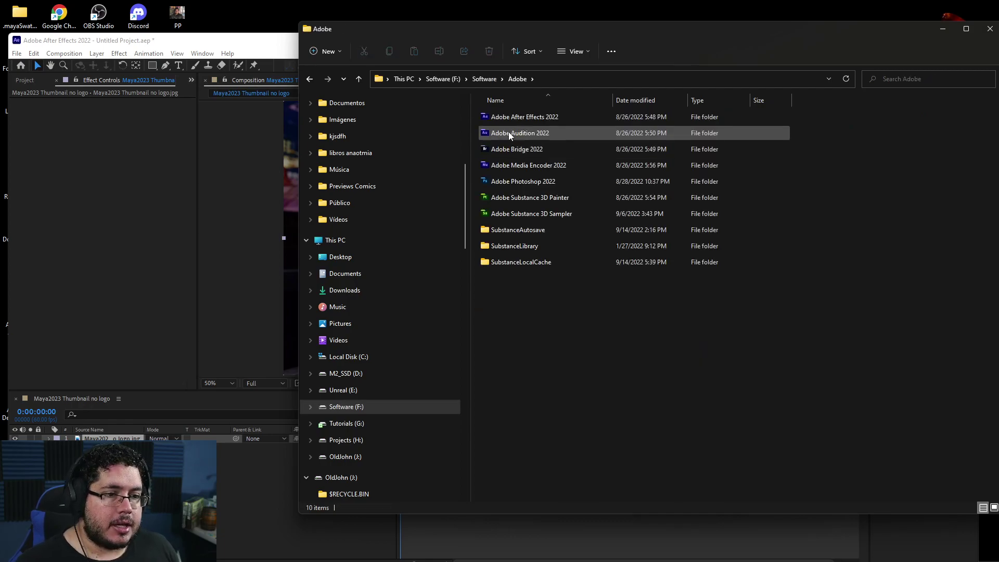
{"action": "double_click", "coordinate": [517, 117]}
{"action": "left_click", "coordinate": [516, 118]}
{"action": "double_click", "coordinate": [516, 117]}
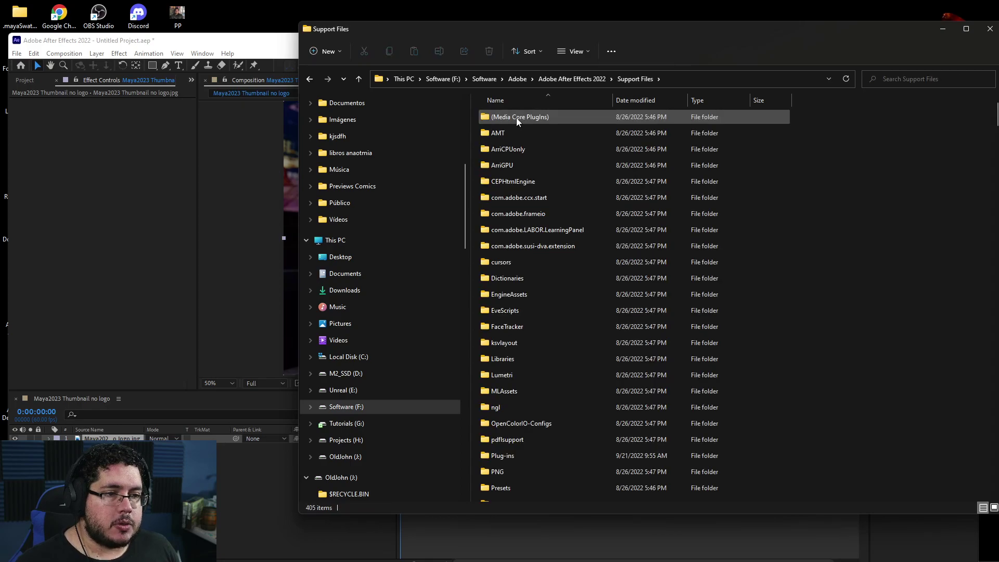
{"action": "scroll", "coordinate": [500, 416], "scroll_direction": "down", "scroll_amount": 1}
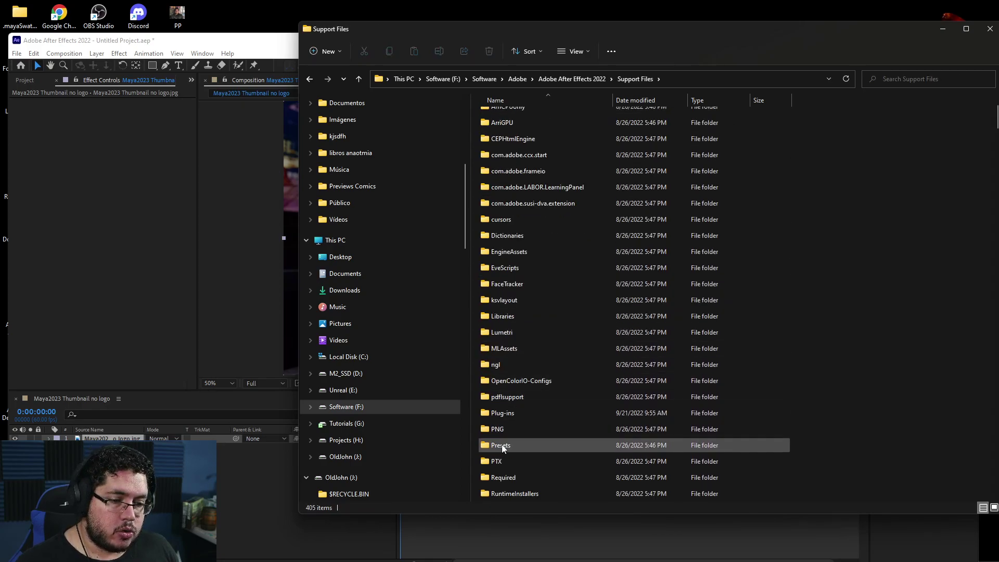
{"action": "double_click", "coordinate": [502, 412]}
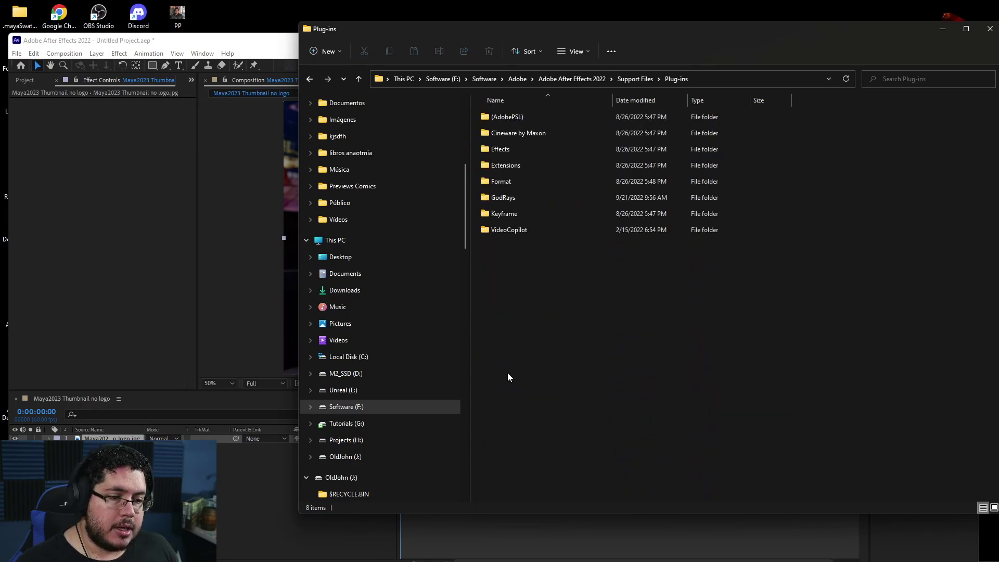
{"action": "double_click", "coordinate": [510, 198]}
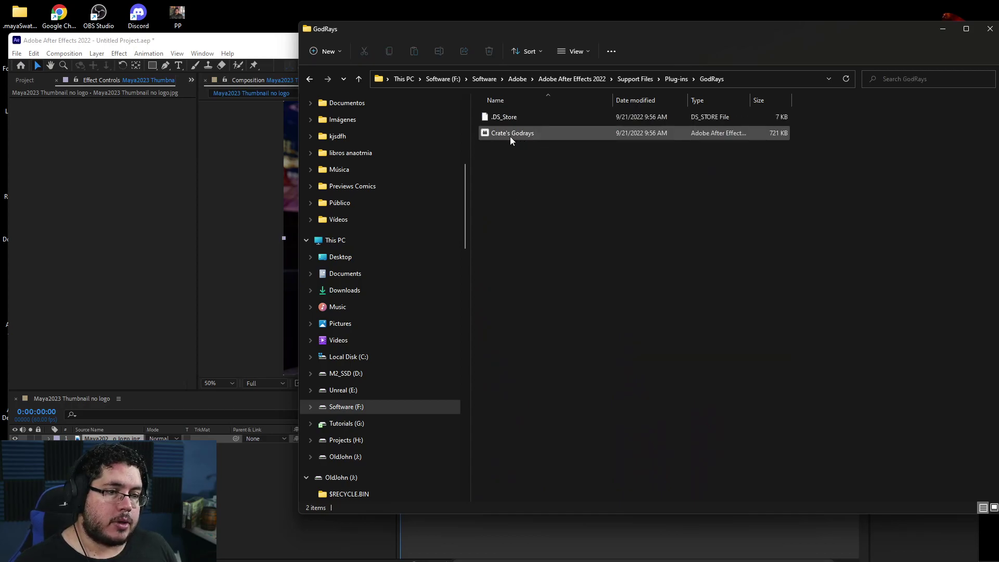
- Maximize After Effects and drop Crate's Godrays onto the Maya2023 Thumbnail no logo layer
{"action": "left_click", "coordinate": [237, 193]}
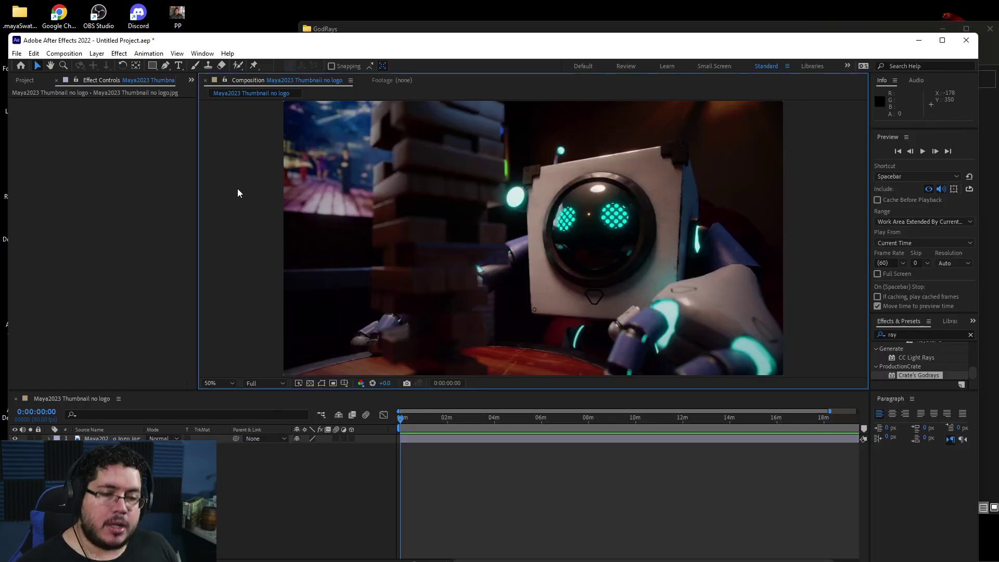
{"action": "double_click", "coordinate": [370, 42]}
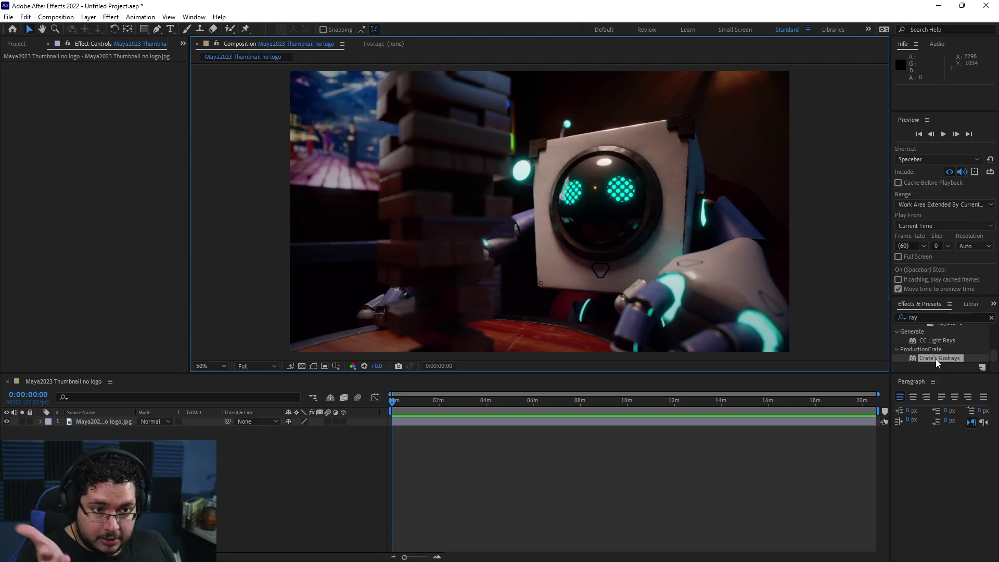
{"action": "left_click_drag", "start_coordinate": [873, 344], "coordinate": [97, 423]}
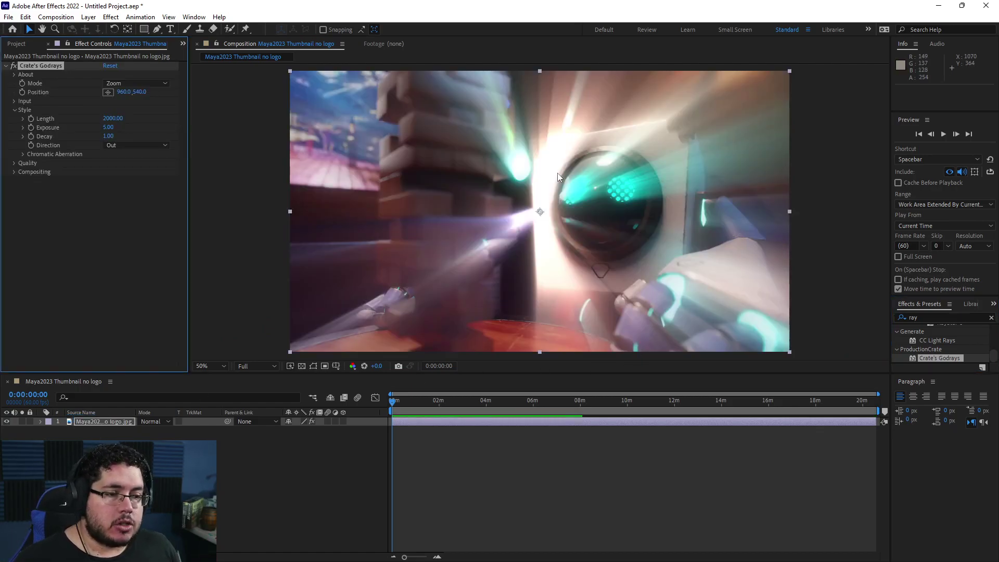
- Drag the Godrays centre around the robot, ending at the top-left corner, -6, 66
{"action": "left_click_drag", "start_coordinate": [540, 212], "coordinate": [625, 197]}
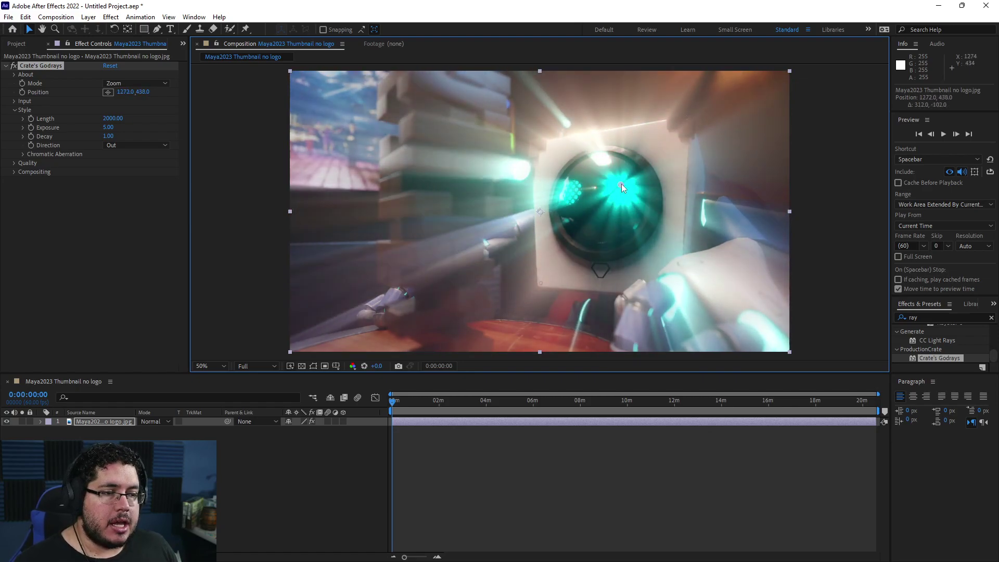
{"action": "mouse_move", "coordinate": [620, 185]}
{"action": "left_mouse_down"}
{"action": "mouse_move", "coordinate": [626, 193]}
{"action": "mouse_move", "coordinate": [613, 191]}
{"action": "left_mouse_up"}
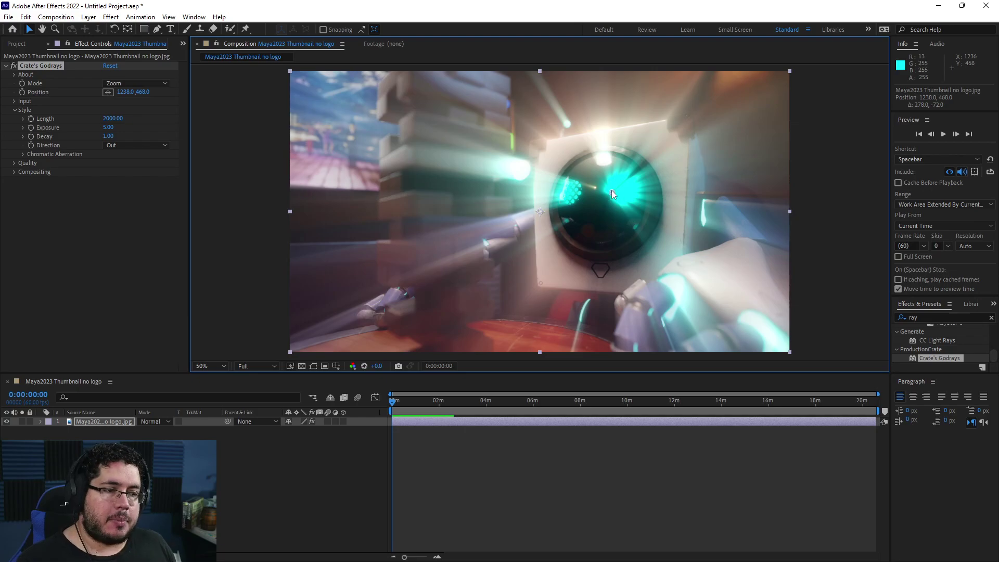
{"action": "left_click_drag", "start_coordinate": [611, 190], "coordinate": [438, 179]}
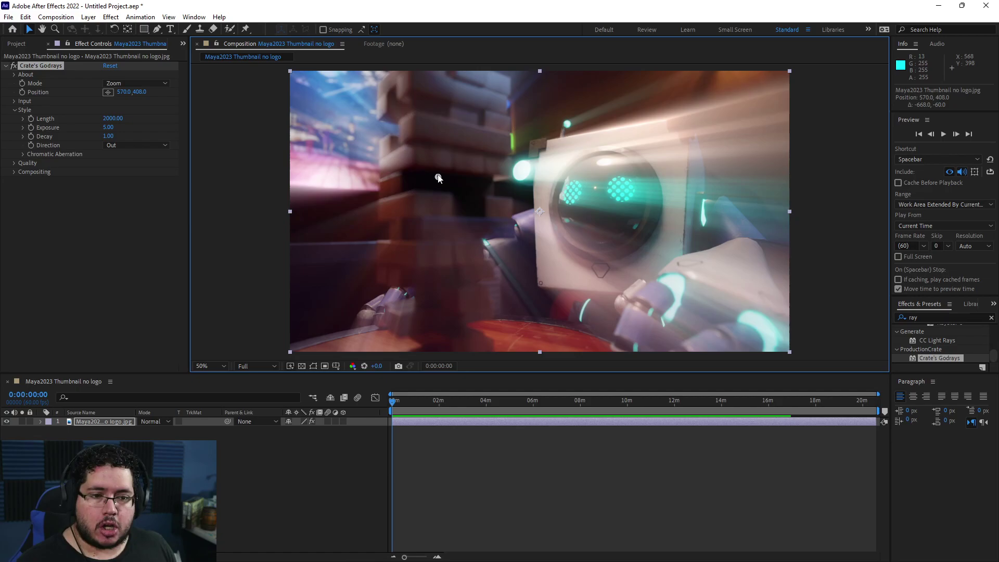
{"action": "left_click_drag", "start_coordinate": [438, 179], "coordinate": [289, 89]}
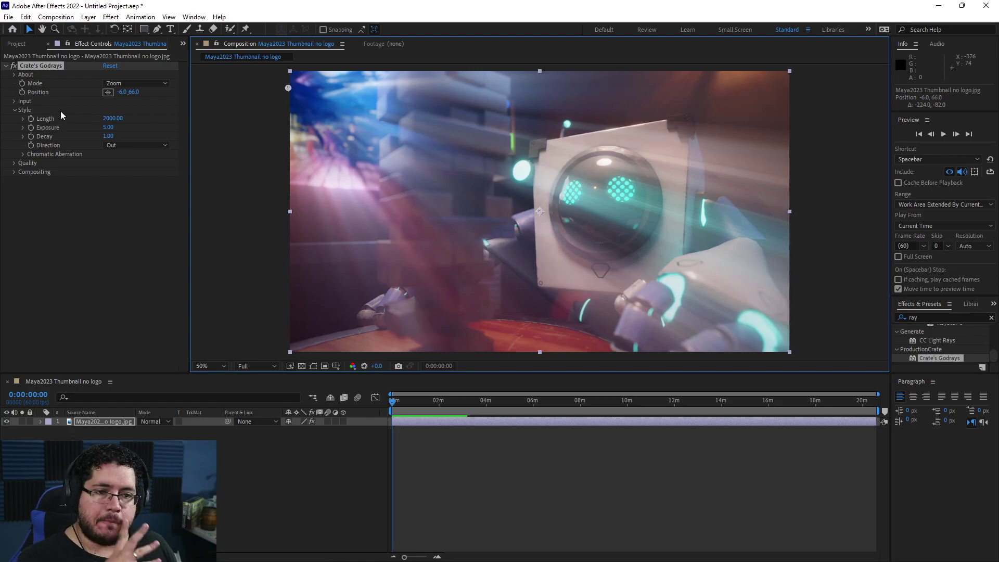
- Try Spin mode, return Godrays to Zoom, and move its centre to 232, 130
{"action": "left_click", "coordinate": [160, 86]}
{"action": "left_click", "coordinate": [144, 103]}
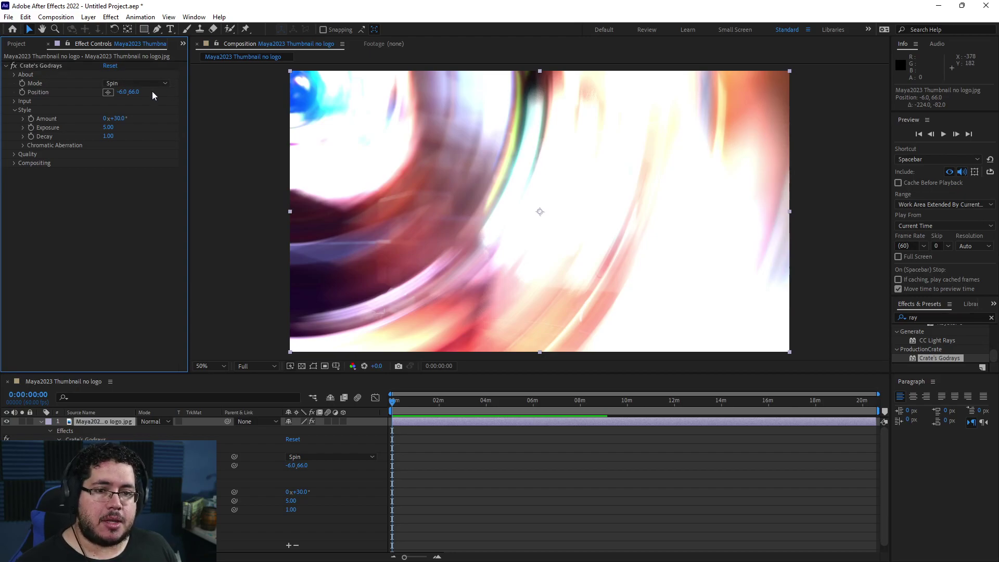
{"action": "left_click", "coordinate": [149, 84]}
{"action": "left_click", "coordinate": [142, 105]}
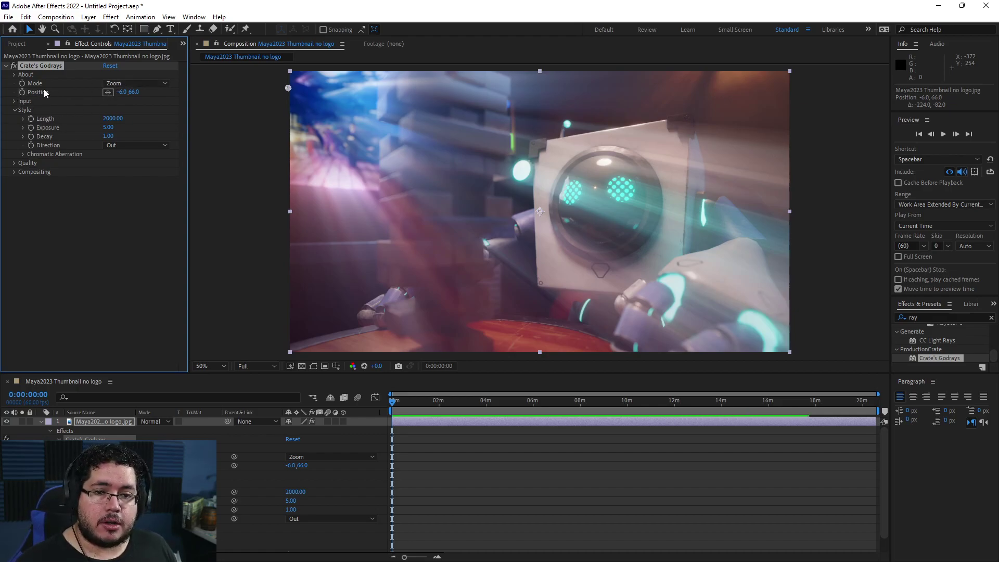
{"action": "left_click_drag", "start_coordinate": [293, 94], "coordinate": [351, 108]}
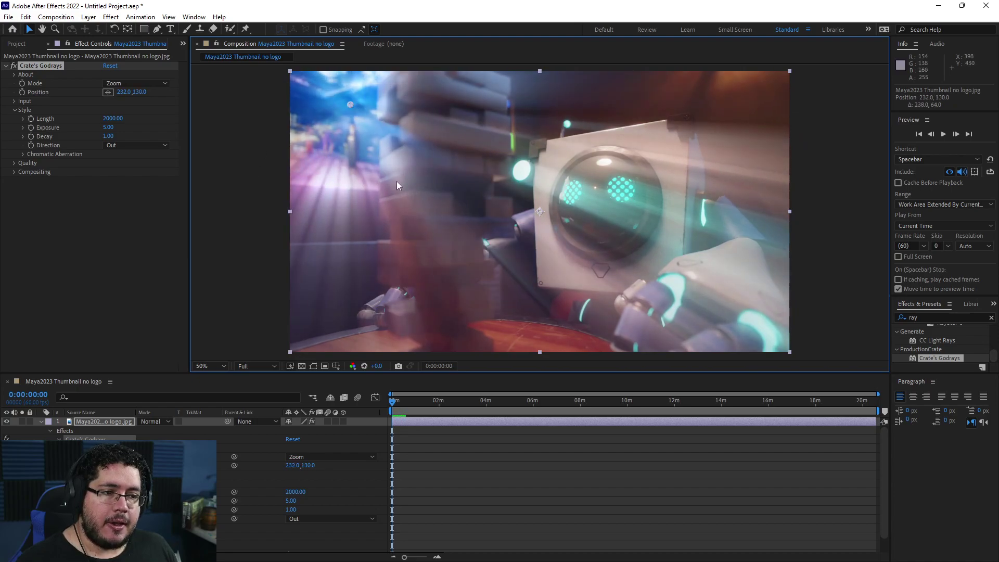
- Scrub Godrays Length to 1710, Exposure to 2.30 and Decay to 1.13
{"action": "left_click_drag", "start_coordinate": [117, 121], "coordinate": [162, 109]}
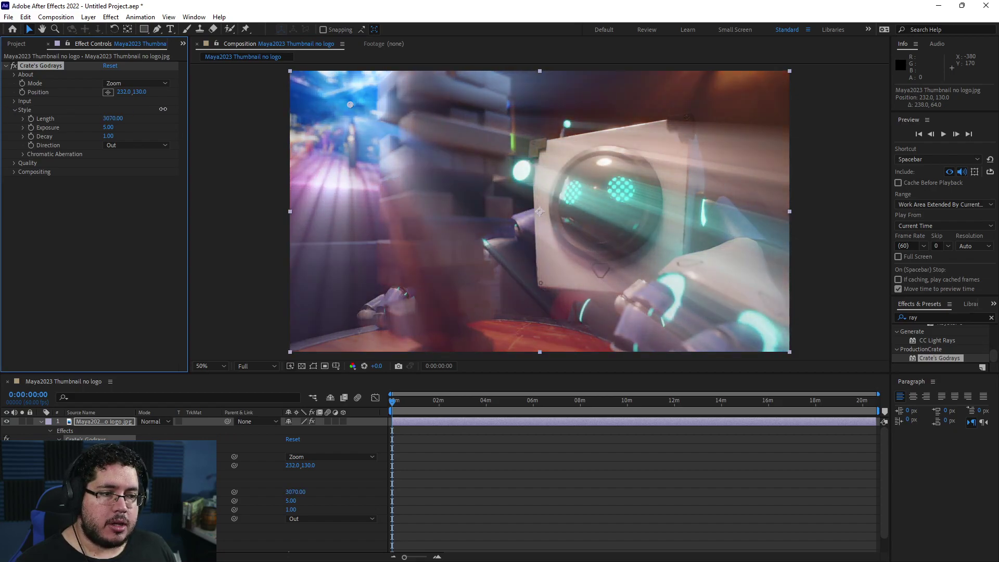
{"action": "left_click_drag", "start_coordinate": [96, 115], "coordinate": [126, 138]}
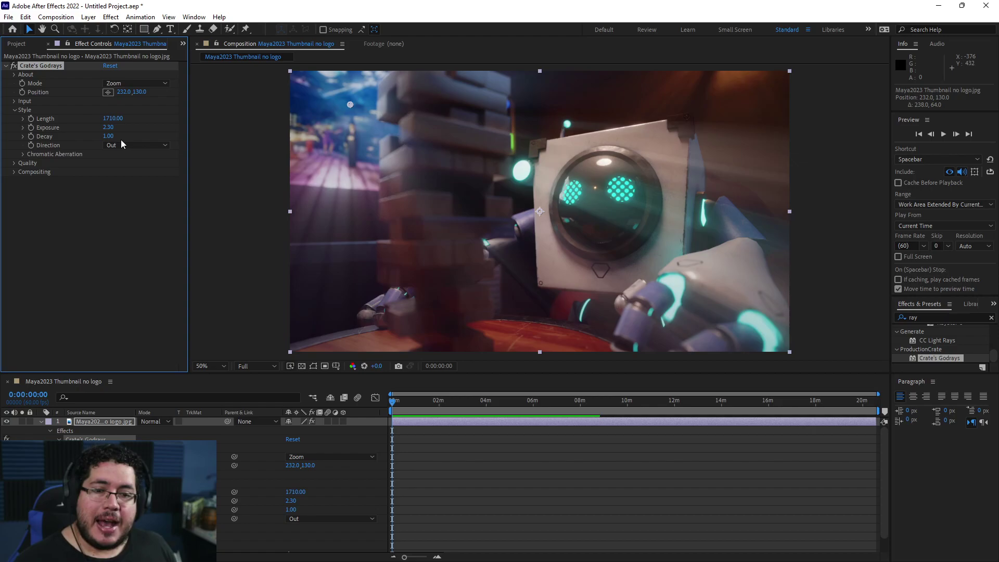
{"action": "left_click_drag", "start_coordinate": [108, 135], "coordinate": [183, 134]}
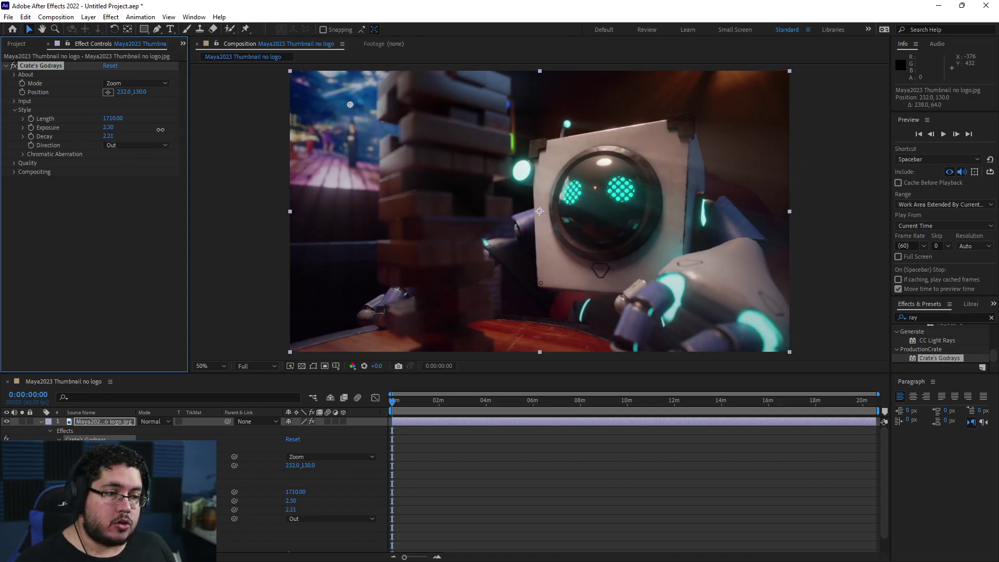
{"action": "left_click_drag", "start_coordinate": [160, 129], "coordinate": [98, 124]}
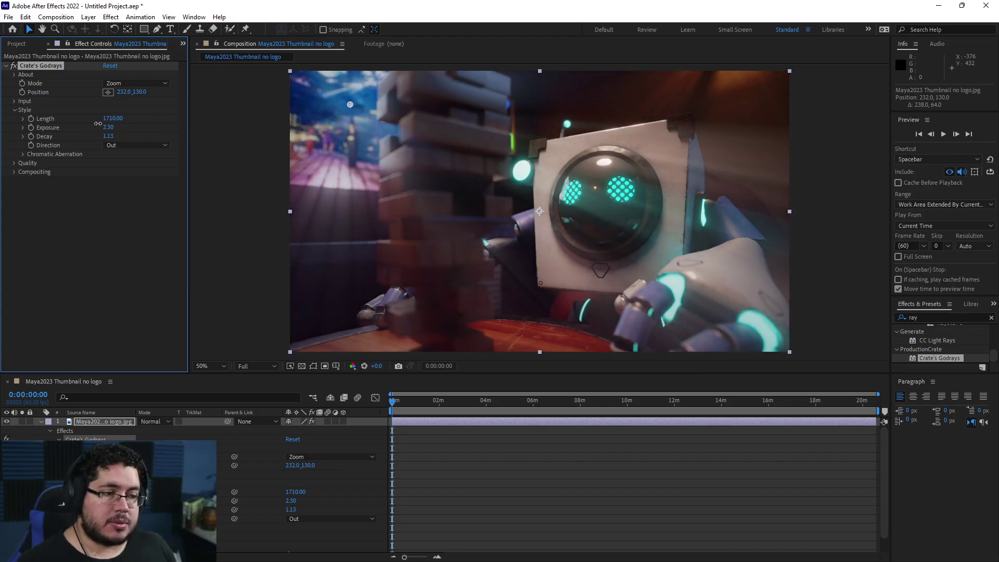
- Try ray Direction In and In & Out, settling on In
{"action": "left_click", "coordinate": [134, 146]}
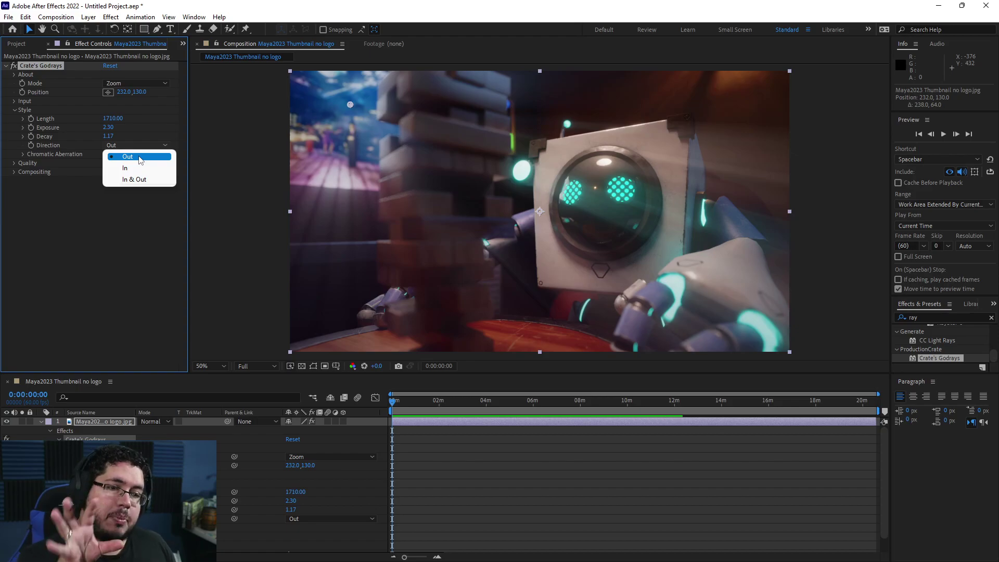
{"action": "left_click", "coordinate": [130, 168]}
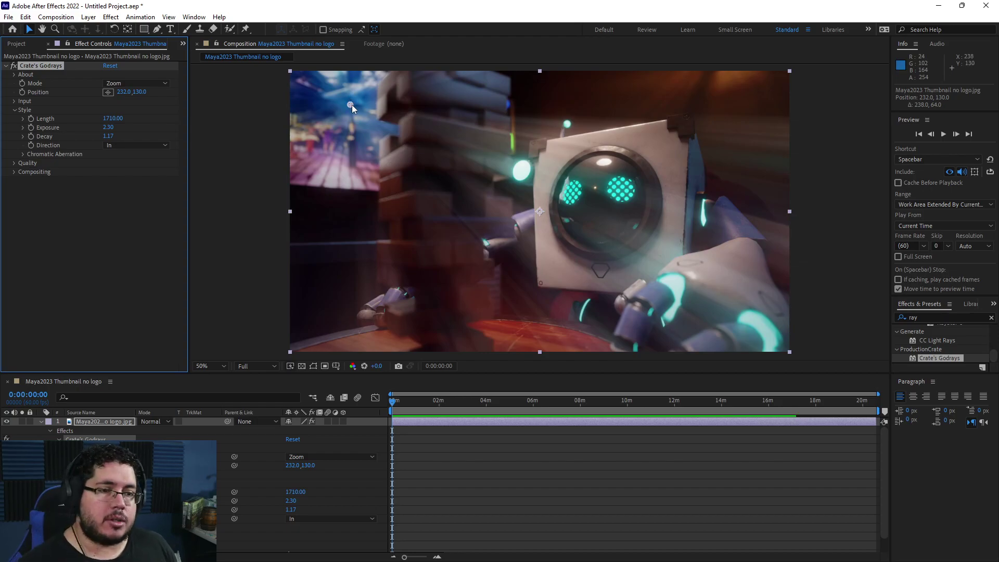
{"action": "left_click", "coordinate": [159, 145]}
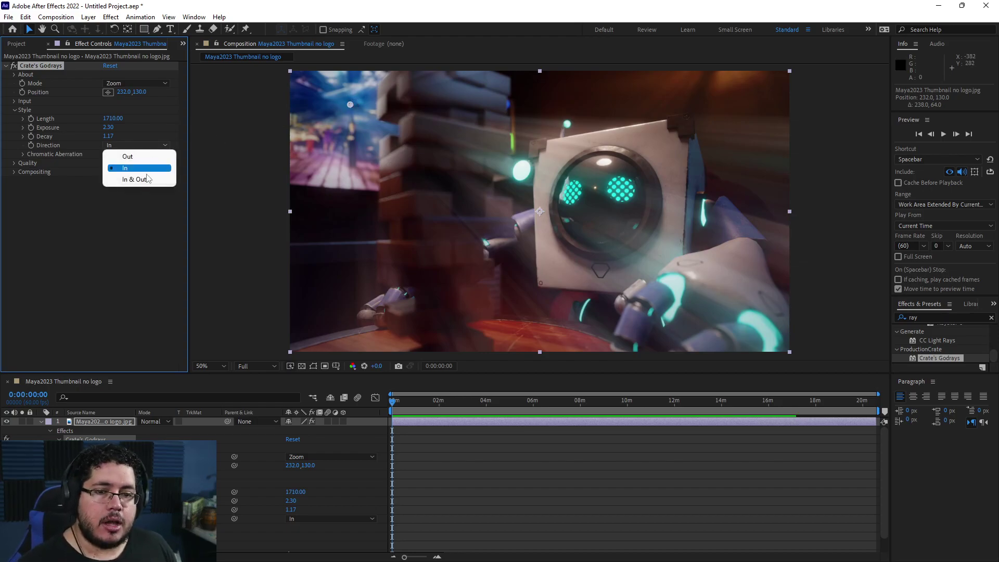
{"action": "left_click", "coordinate": [134, 179]}
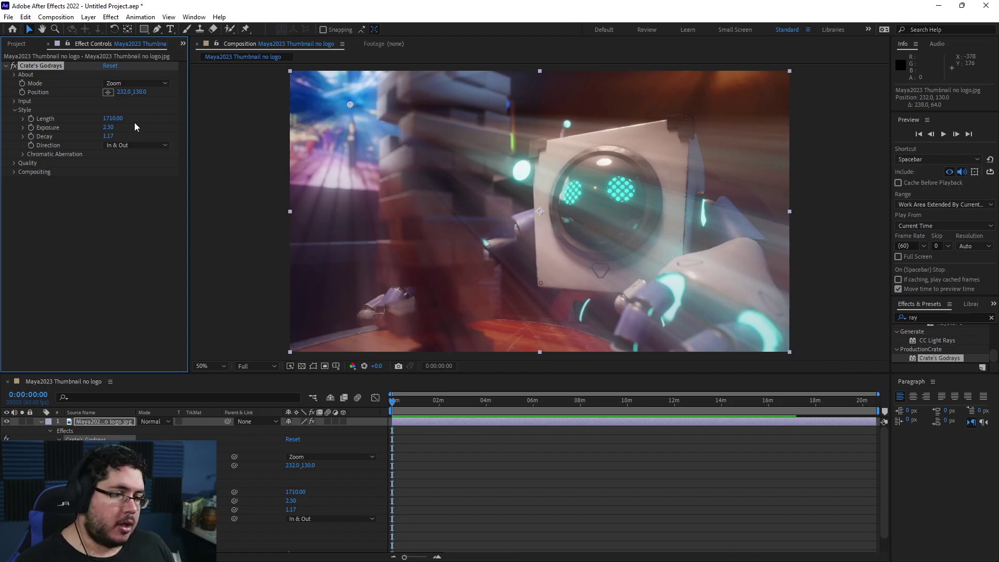
{"action": "left_click", "coordinate": [138, 145]}
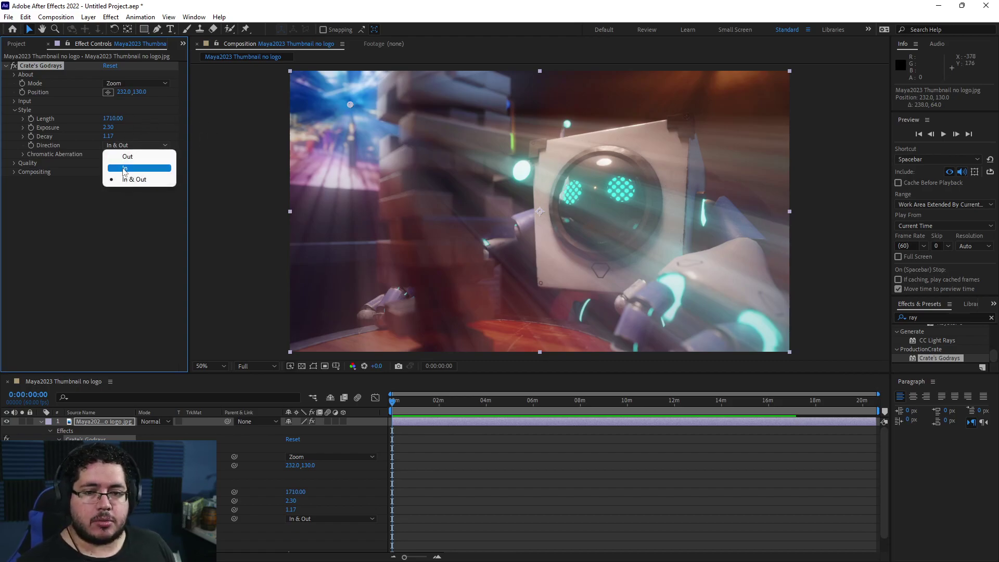
{"action": "left_click", "coordinate": [137, 169]}
- Expand Chromatic Aberration and take its Amount through 180 and 10 to -144%
{"action": "left_click", "coordinate": [23, 154]}
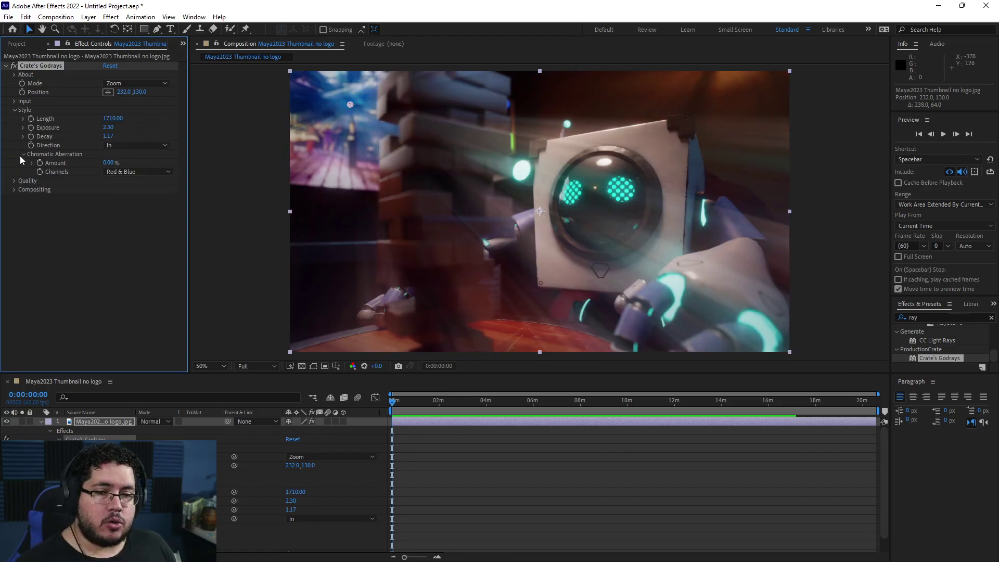
{"action": "left_click", "coordinate": [109, 162]}
{"action": "type", "text": "180"}
{"action": "key", "text": "Return"}
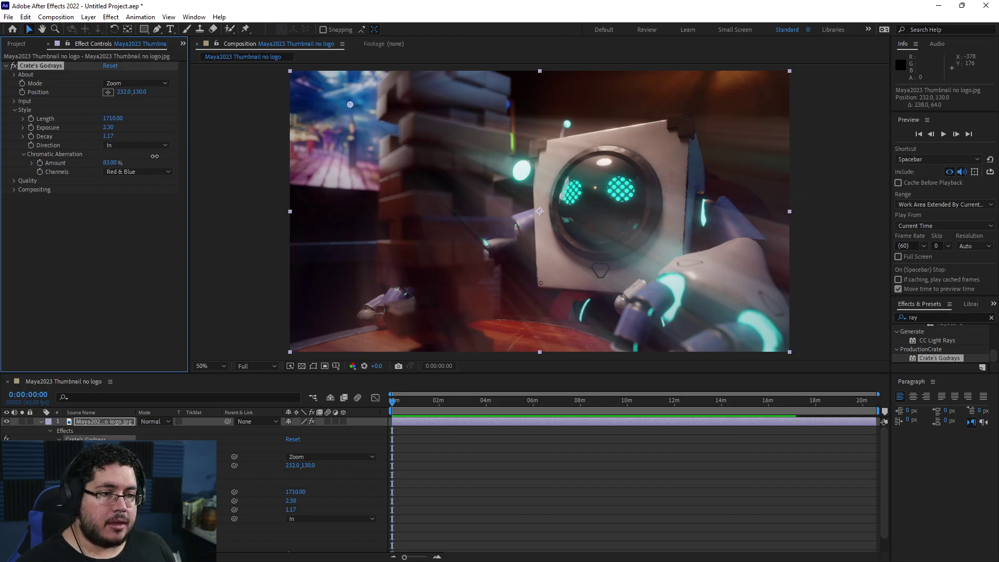
{"action": "left_click", "coordinate": [110, 163]}
{"action": "type", "text": "100"}
{"action": "key", "text": "Return"}
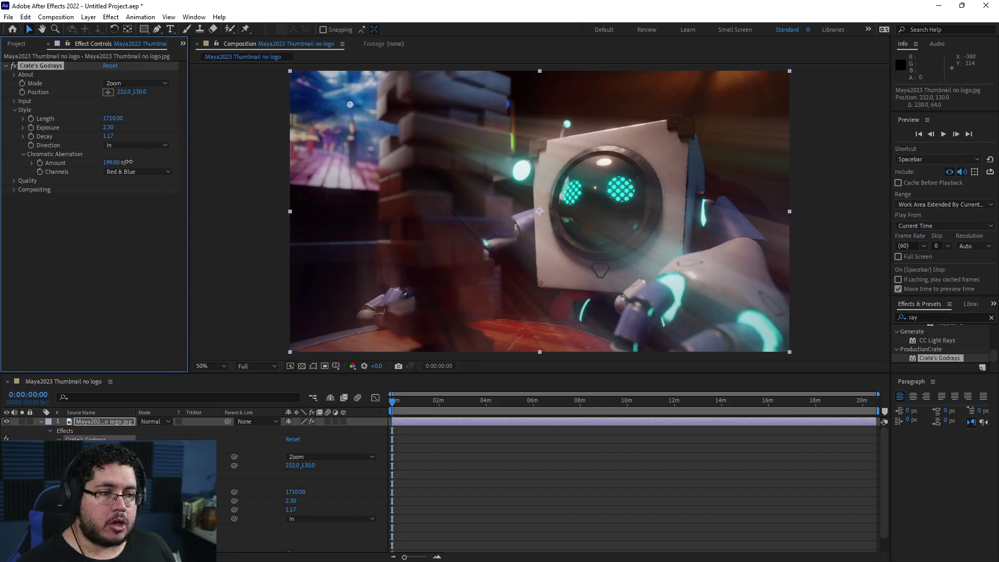
{"action": "left_click_drag", "start_coordinate": [110, 163], "coordinate": [161, 165]}
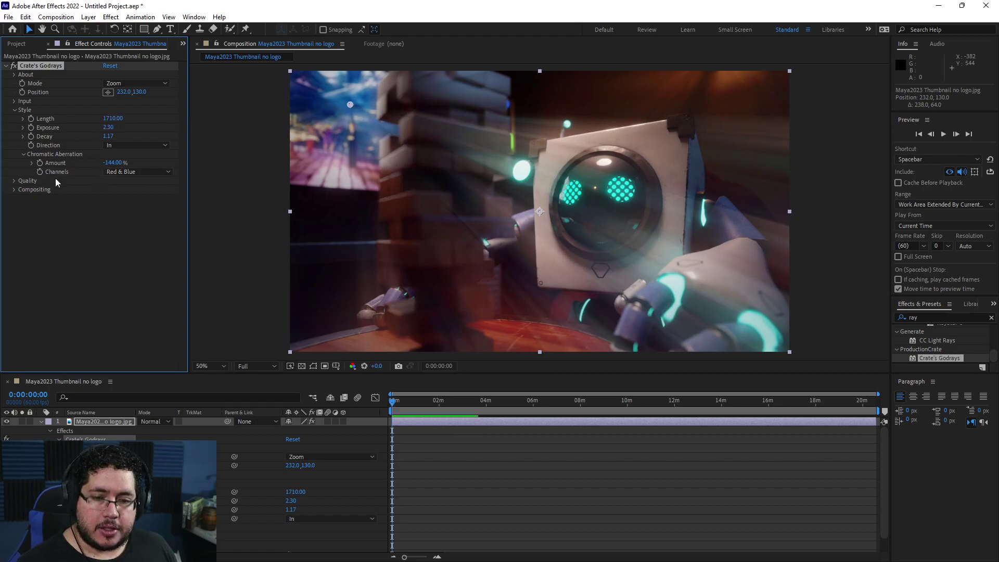
- Expand Quality, then the Input group and its Threshold to reveal the slider
{"action": "left_click", "coordinate": [14, 181]}
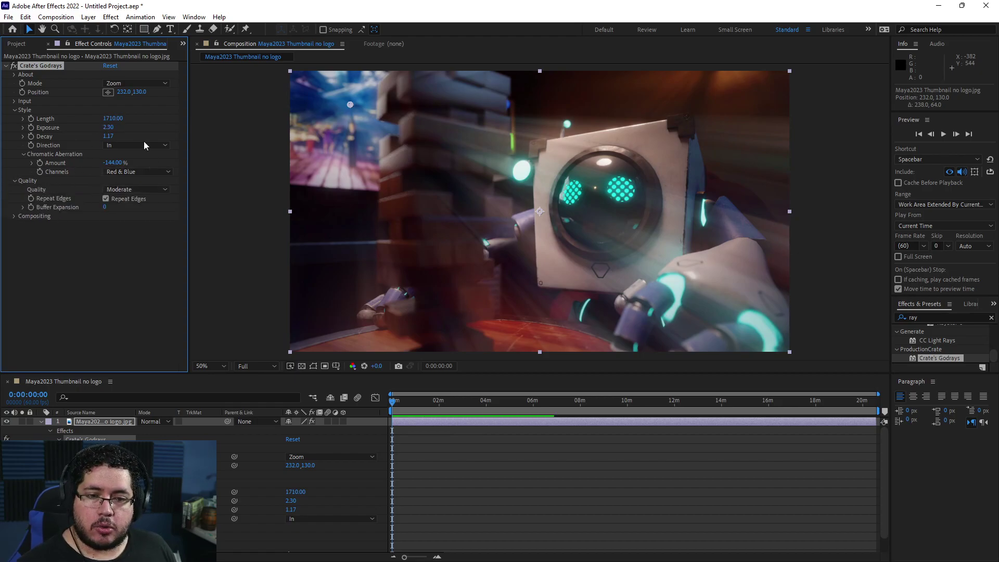
{"action": "left_click", "coordinate": [14, 101]}
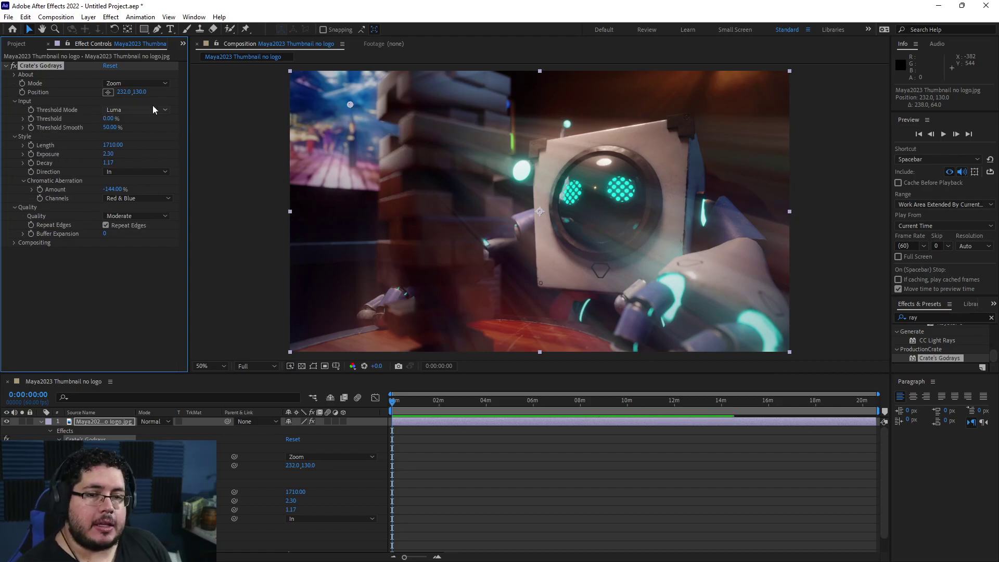
{"action": "left_click", "coordinate": [23, 119]}
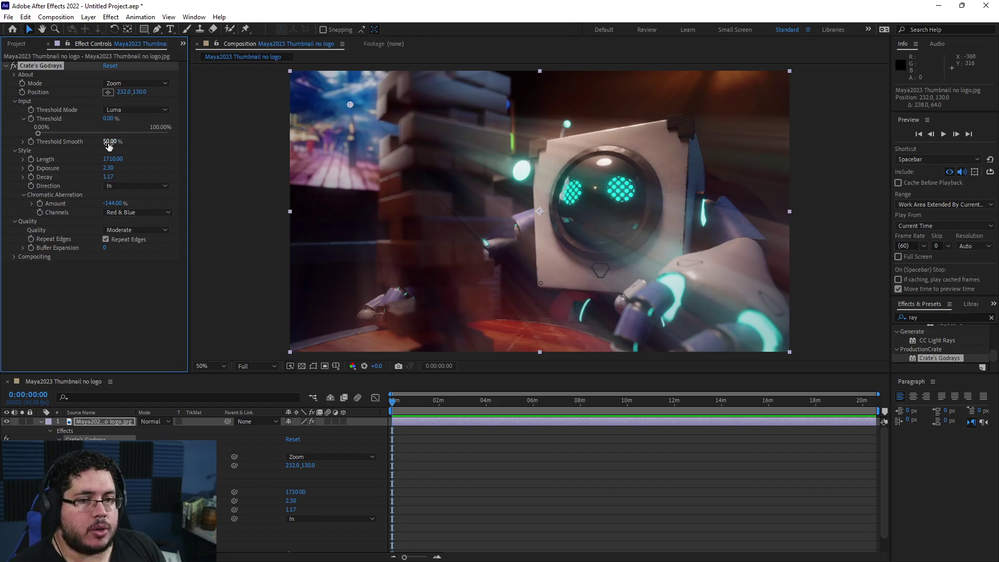
- Compare Godrays Threshold Mode between Chroma and Luma, leaving it on Luma
{"action": "left_click", "coordinate": [147, 109]}
{"action": "left_click", "coordinate": [138, 131]}
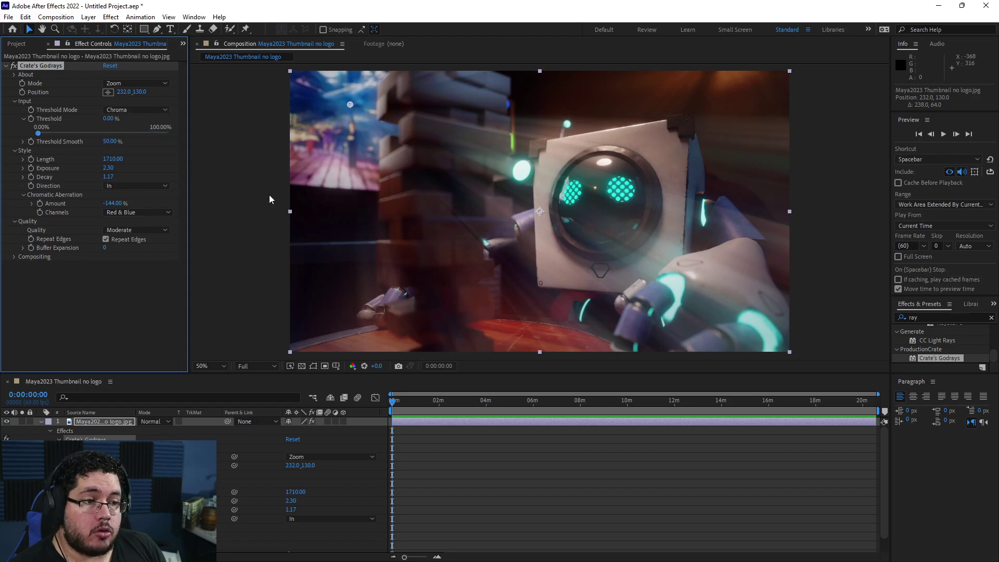
{"action": "left_click", "coordinate": [138, 109]}
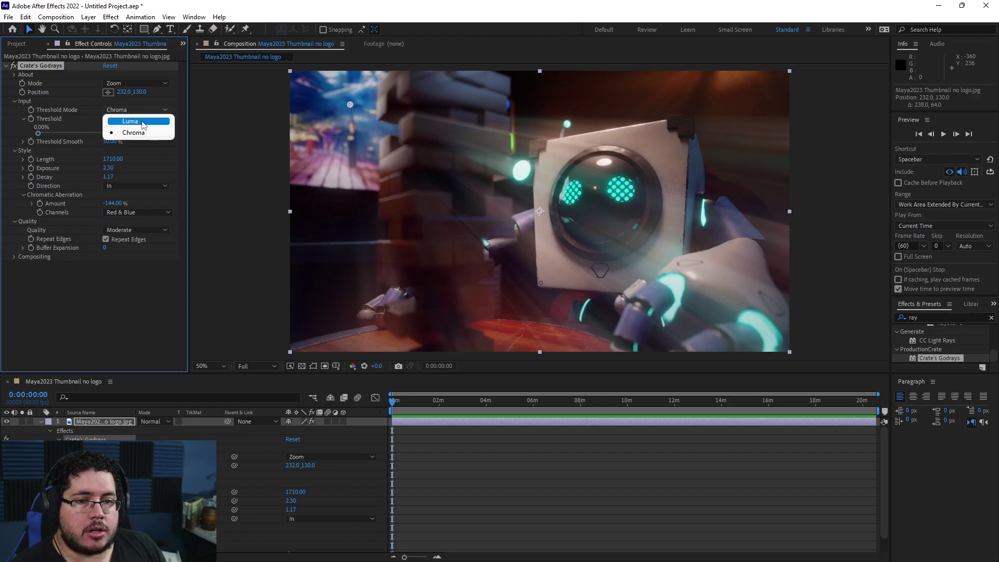
{"action": "left_click", "coordinate": [143, 122]}
{"action": "left_click", "coordinate": [146, 110]}
{"action": "left_click", "coordinate": [154, 131]}
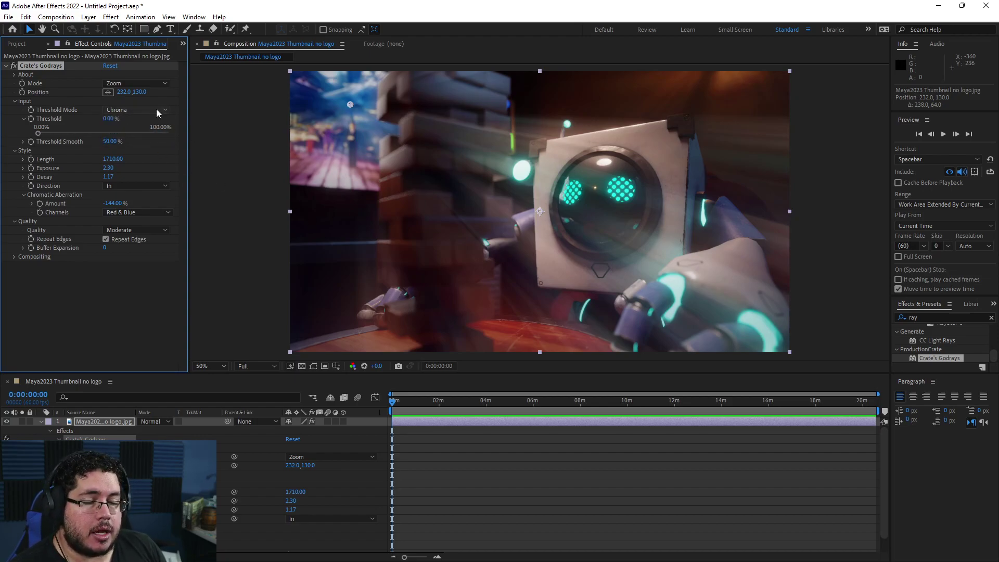
{"action": "left_click", "coordinate": [158, 110]}
{"action": "left_click", "coordinate": [115, 119]}
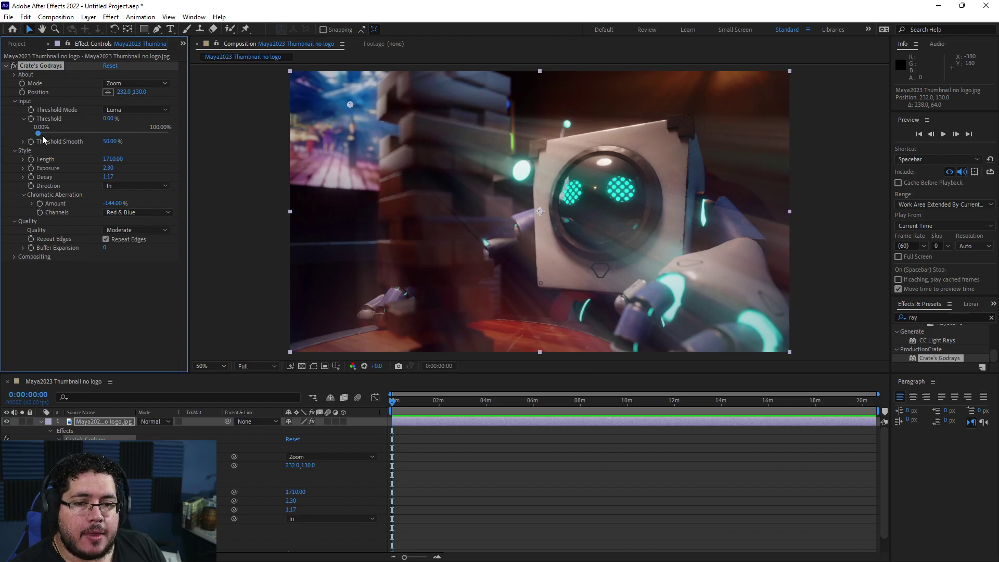
- Test the Threshold slider, keep it at 0%, and raise Threshold Smooth to 90%
{"action": "left_click_drag", "start_coordinate": [40, 134], "coordinate": [128, 135]}
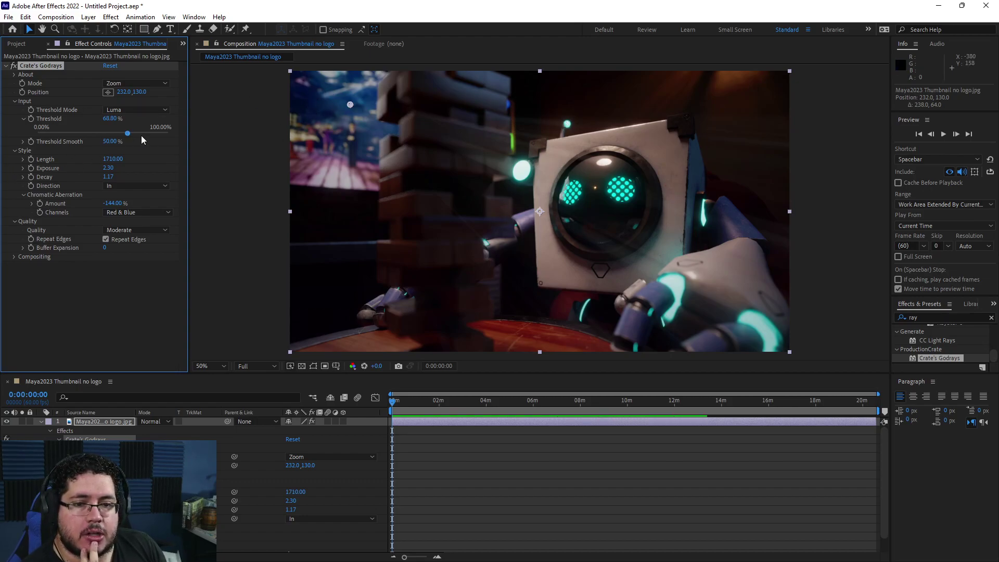
{"action": "left_click_drag", "start_coordinate": [77, 136], "coordinate": [27, 133]}
{"action": "left_click_drag", "start_coordinate": [111, 141], "coordinate": [179, 139]}
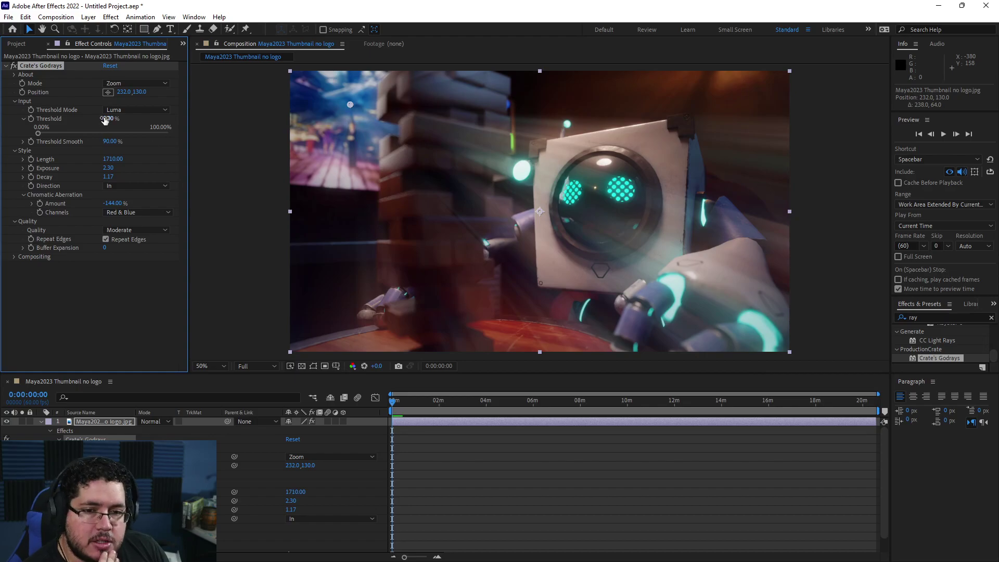
{"action": "left_click_drag", "start_coordinate": [39, 132], "coordinate": [1, 148]}
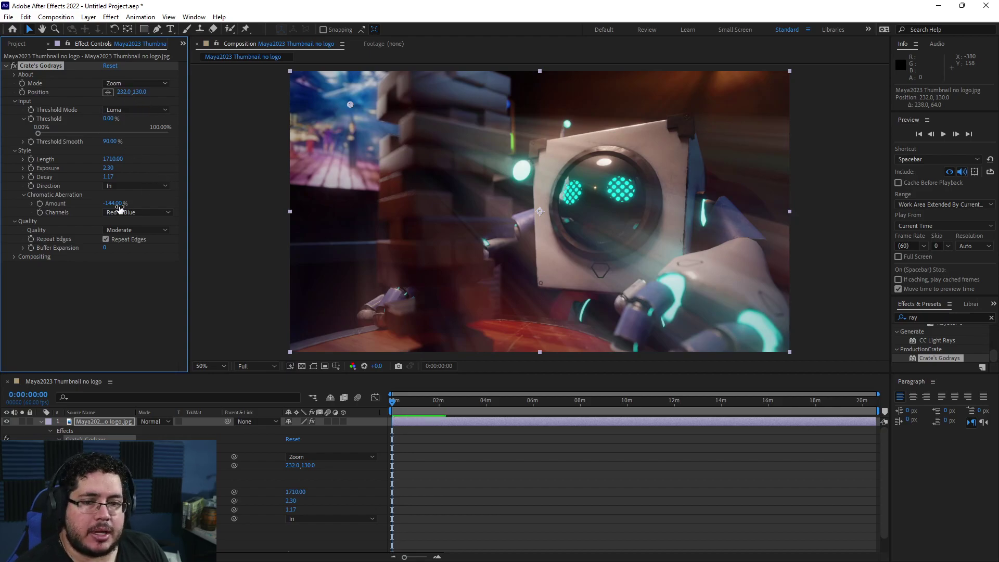
{"action": "left_click", "coordinate": [131, 230]}
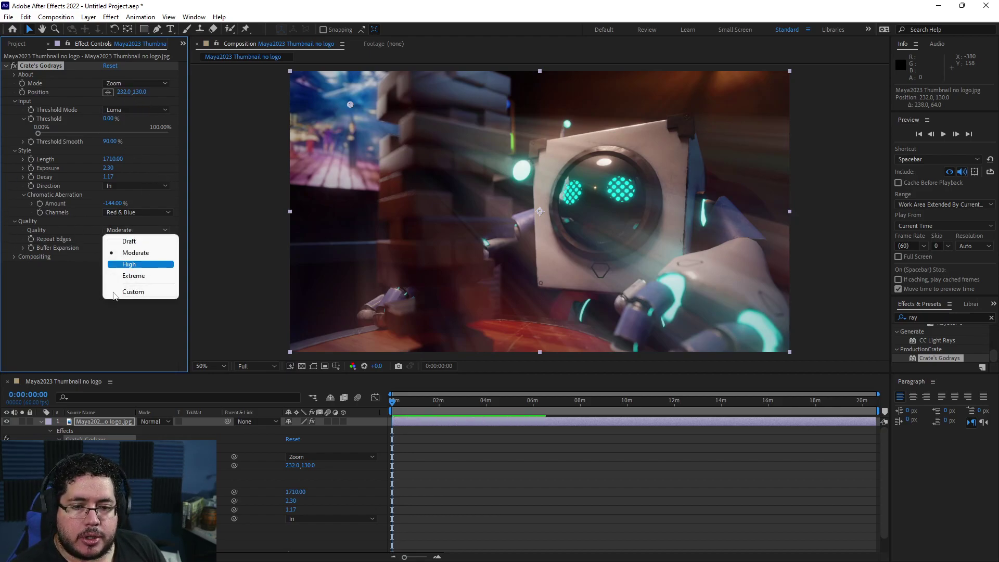
{"action": "left_click", "coordinate": [136, 276]}
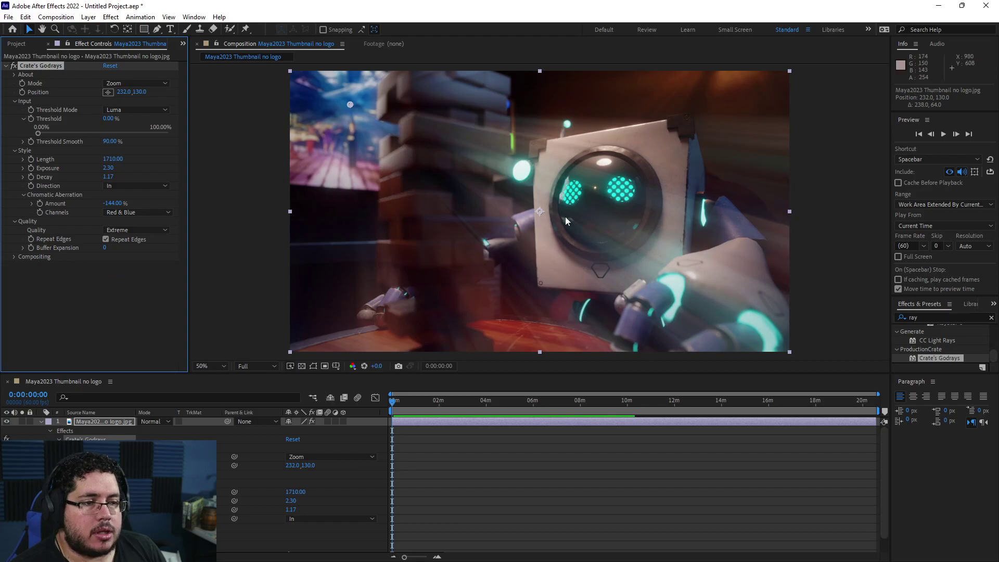
{"action": "left_click", "coordinate": [132, 230]}
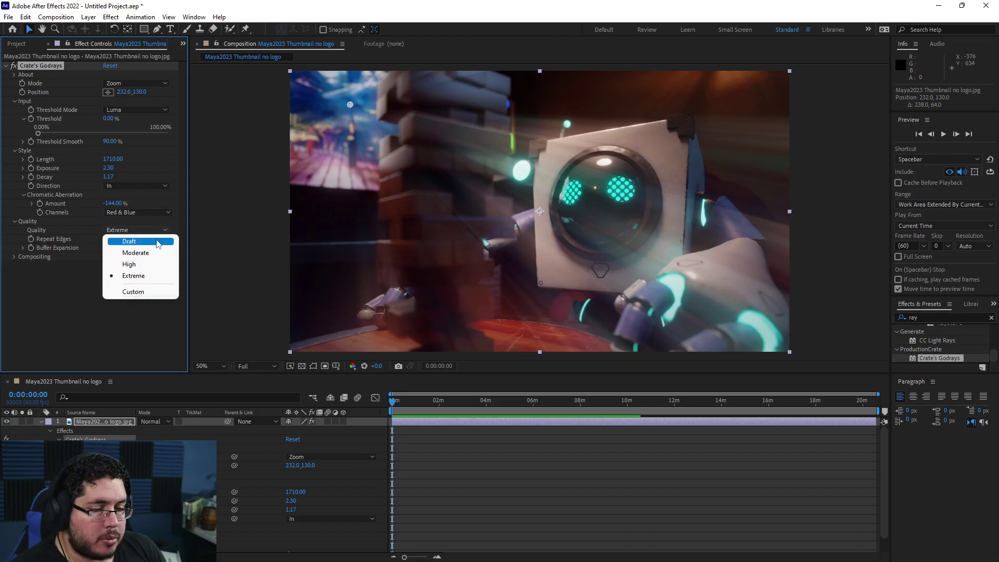
{"action": "left_click", "coordinate": [135, 253]}
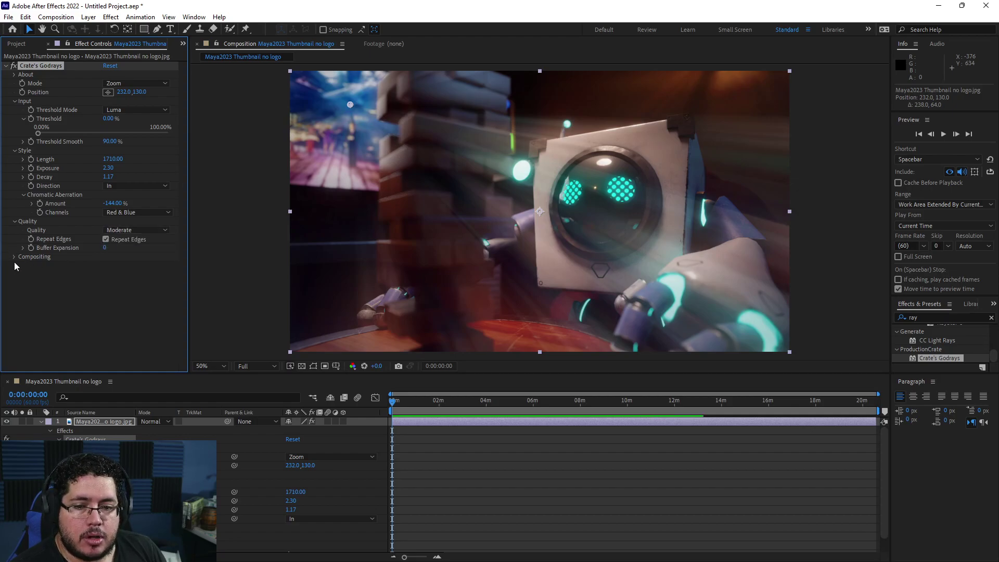
- In Compositing, try Input Opacity at 0% and 50%, then set it to 100%
{"action": "left_click", "coordinate": [14, 257]}
{"action": "left_click", "coordinate": [141, 275]}
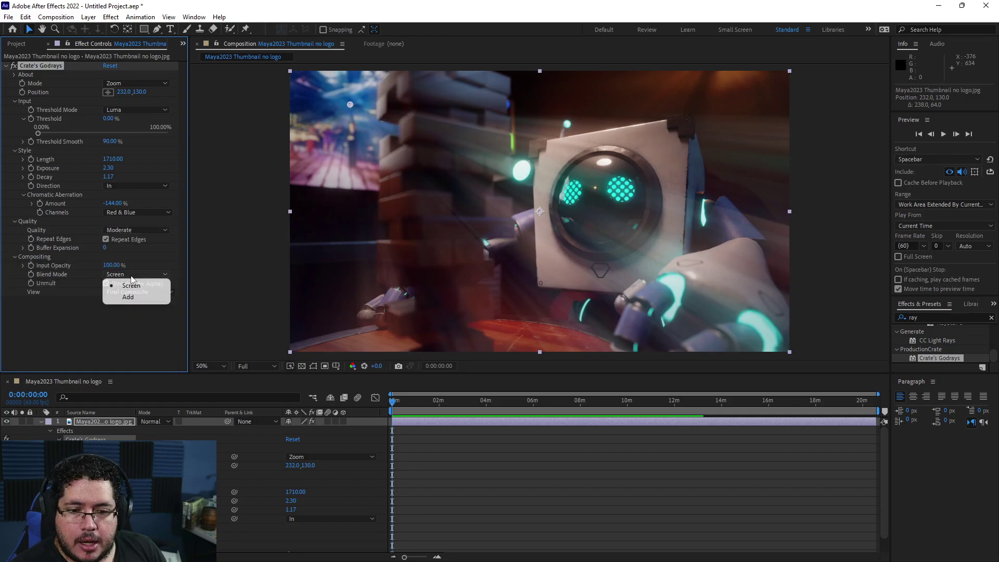
{"action": "left_click", "coordinate": [131, 285]}
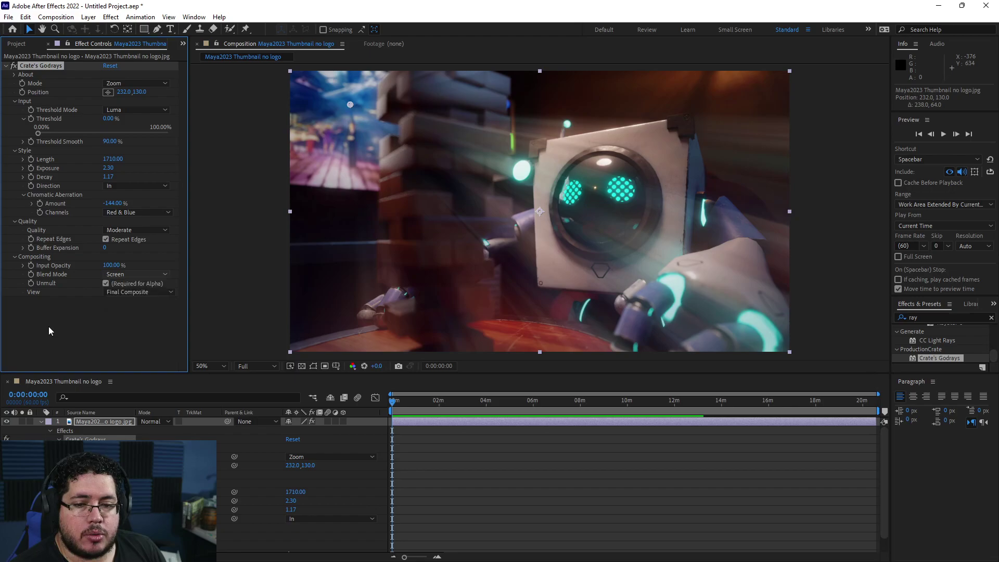
{"action": "left_click", "coordinate": [111, 265]}
{"action": "type", "text": "0"}
{"action": "key", "text": "Return"}
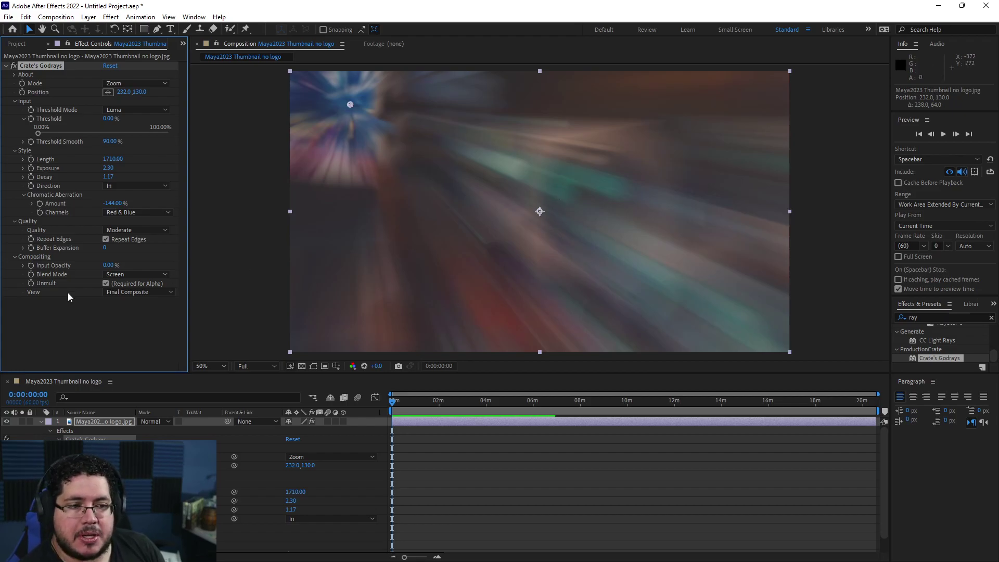
{"action": "left_click", "coordinate": [109, 265]}
{"action": "type", "text": "50"}
{"action": "key", "text": "Return"}
{"action": "left_click_drag", "start_coordinate": [133, 261], "coordinate": [182, 253]}
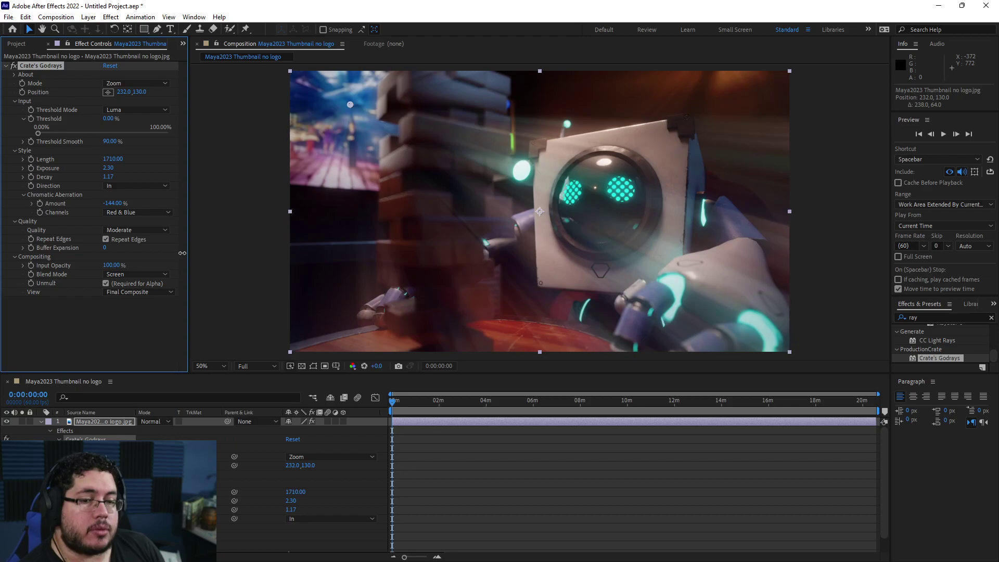
- Change the Godrays blend mode from Screen to Add, keeping Input Opacity at 100%
{"action": "left_click", "coordinate": [136, 275]}
{"action": "left_click", "coordinate": [134, 292]}
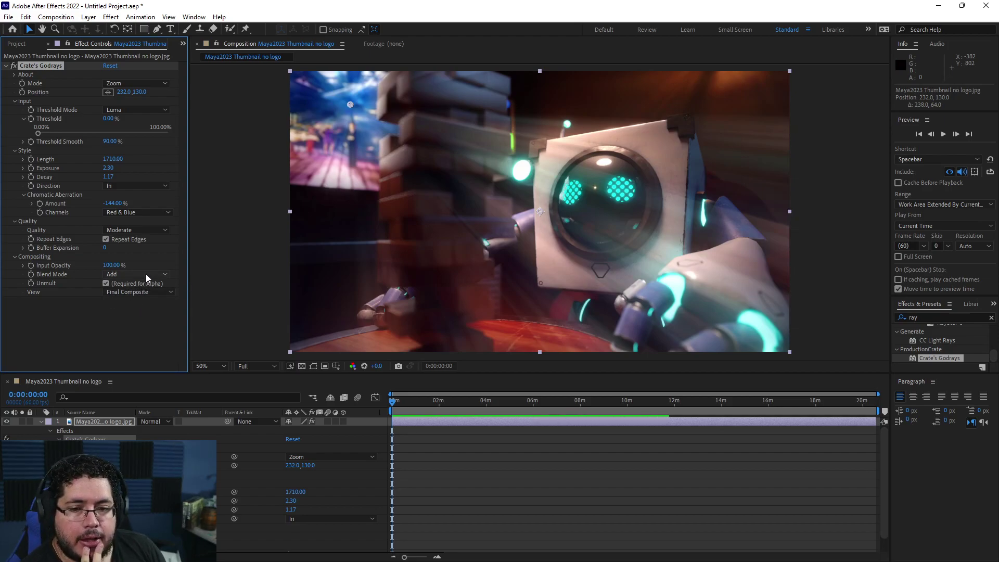
{"action": "left_click_drag", "start_coordinate": [110, 265], "coordinate": [100, 264]}
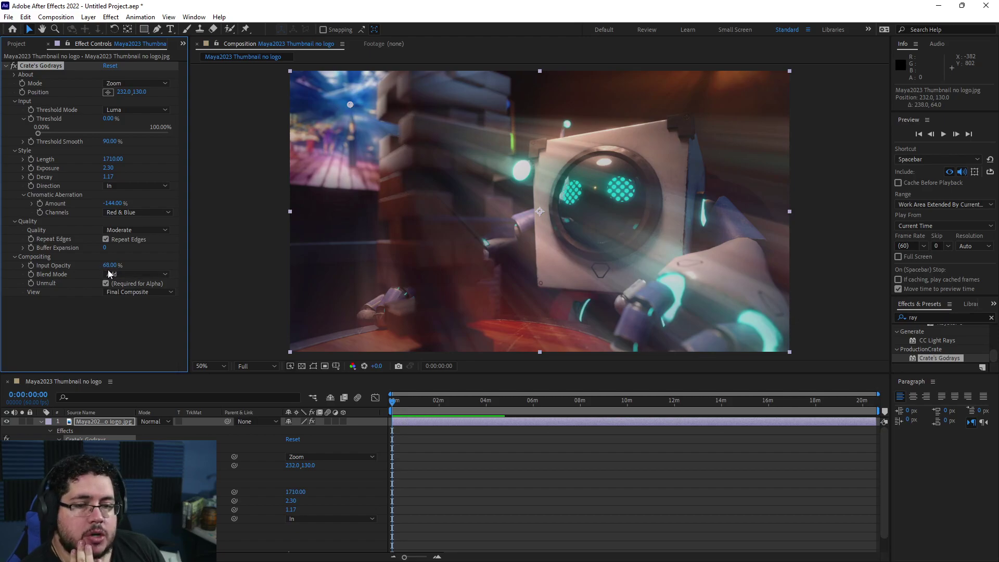
{"action": "left_click_drag", "start_coordinate": [115, 264], "coordinate": [150, 265]}
{"action": "left_click", "coordinate": [166, 329]}
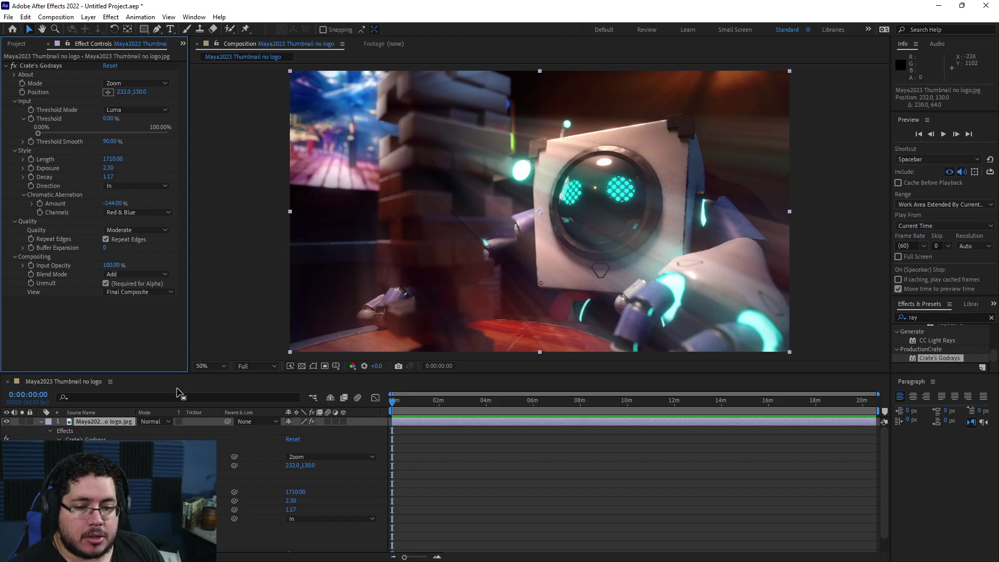
- Duplicate the robot render layer and delete Crate's Godrays from the copy
{"action": "left_click", "coordinate": [41, 421]}
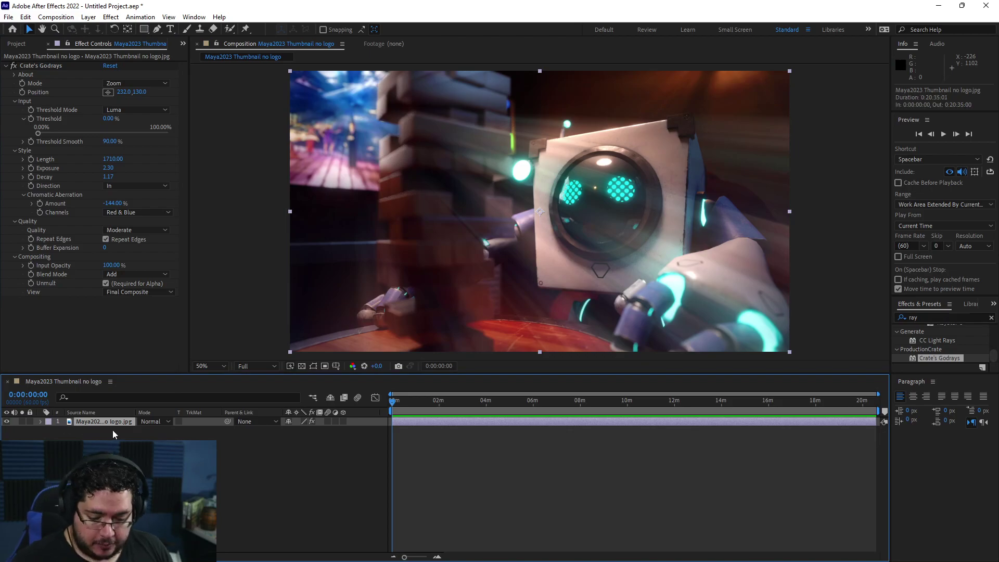
{"action": "left_click", "coordinate": [129, 421]}
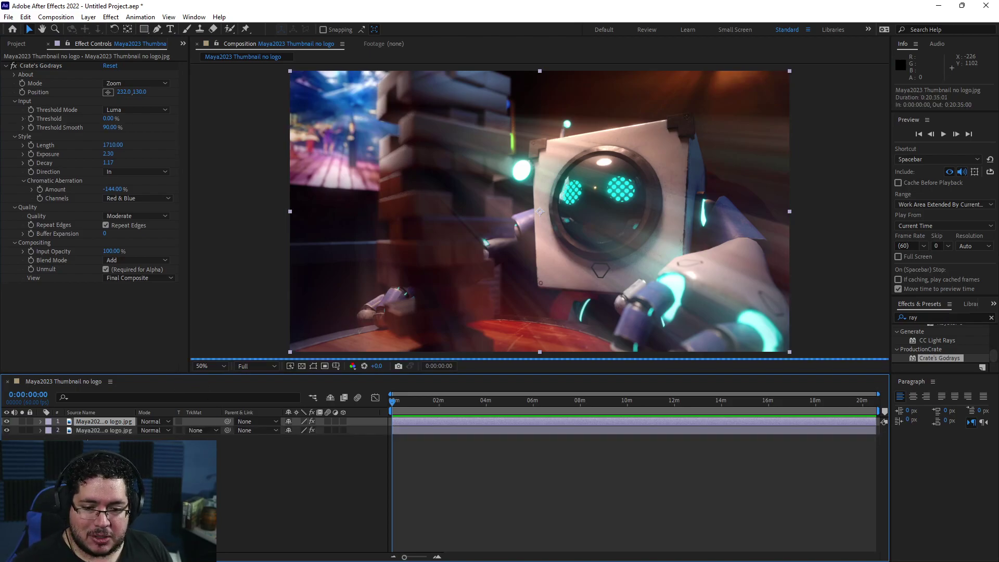
{"action": "key", "text": "ctrl+d"}
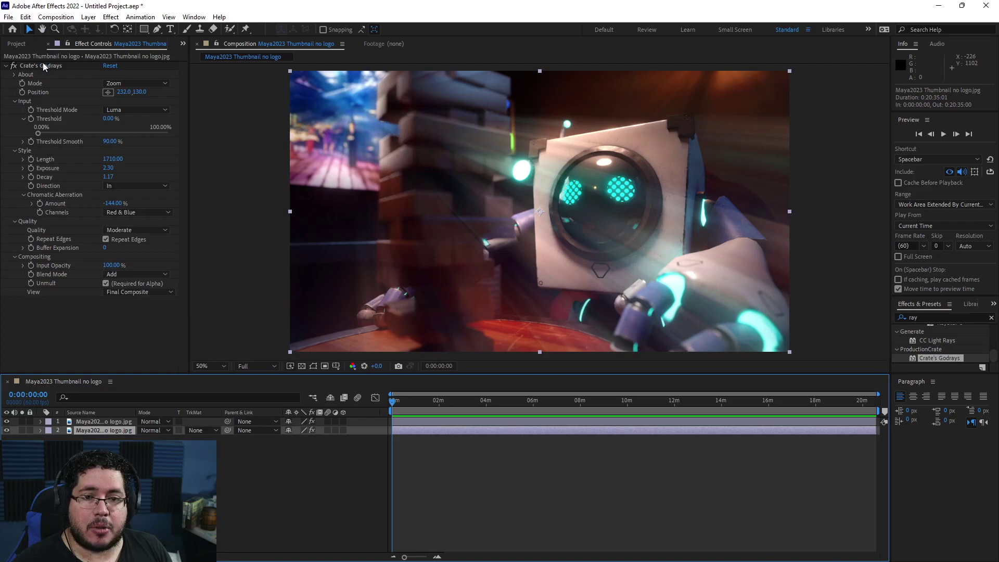
{"action": "left_click", "coordinate": [43, 62]}
{"action": "key", "text": "Delete"}
- Draw a large closed curved Pen mask around the frame on the top Godrays layer
{"action": "left_click", "coordinate": [104, 422]}
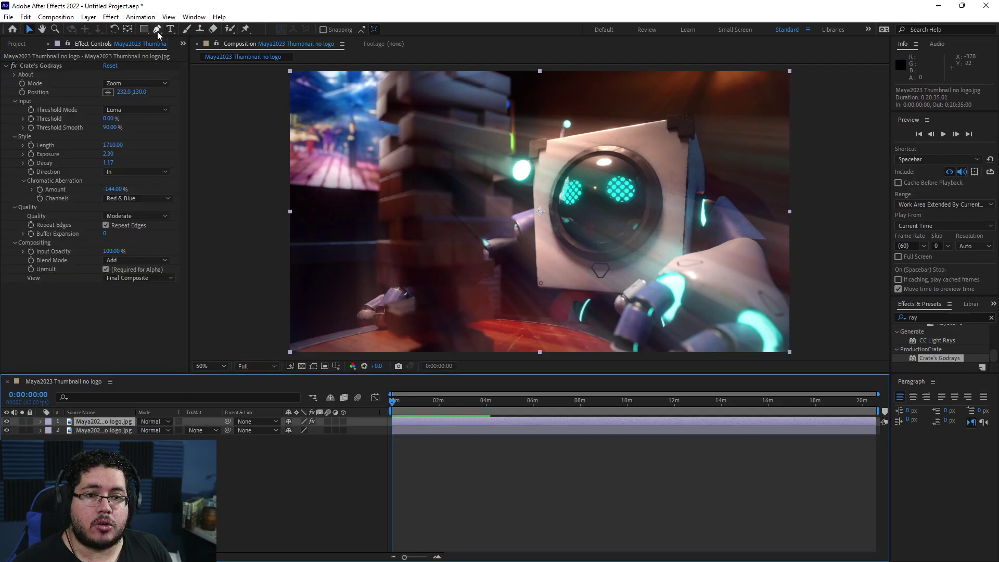
{"action": "key", "text": "g"}
{"action": "key", "text": "comma"}
{"action": "left_click", "coordinate": [405, 198]}
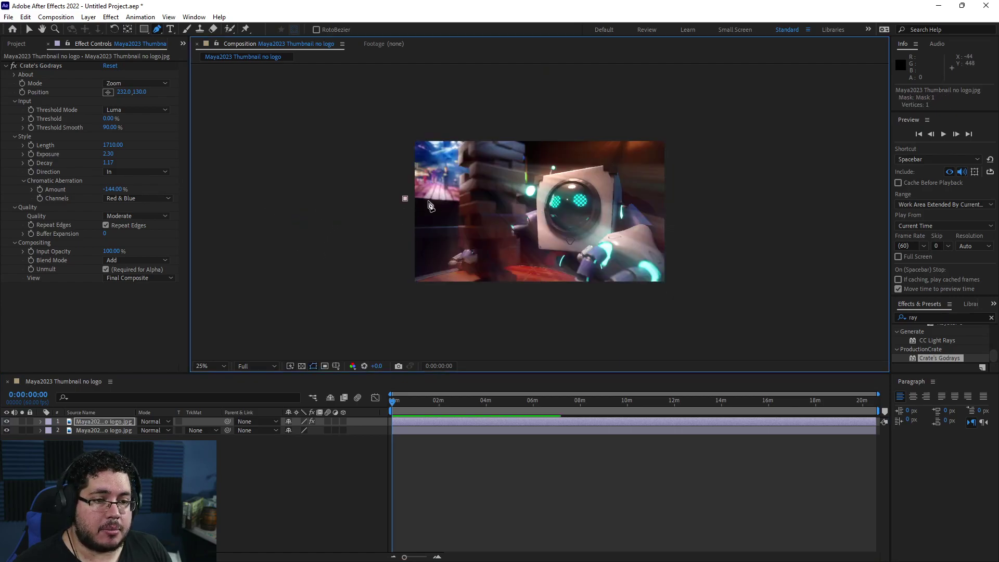
{"action": "left_click_drag", "start_coordinate": [525, 183], "coordinate": [527, 136]}
{"action": "left_click_drag", "start_coordinate": [546, 117], "coordinate": [598, 117]}
{"action": "left_click_drag", "start_coordinate": [704, 145], "coordinate": [718, 178]}
{"action": "left_click_drag", "start_coordinate": [714, 268], "coordinate": [697, 294]}
{"action": "left_click", "coordinate": [623, 324]}
{"action": "left_click", "coordinate": [459, 320]}
{"action": "left_click_drag", "start_coordinate": [363, 298], "coordinate": [382, 253]}
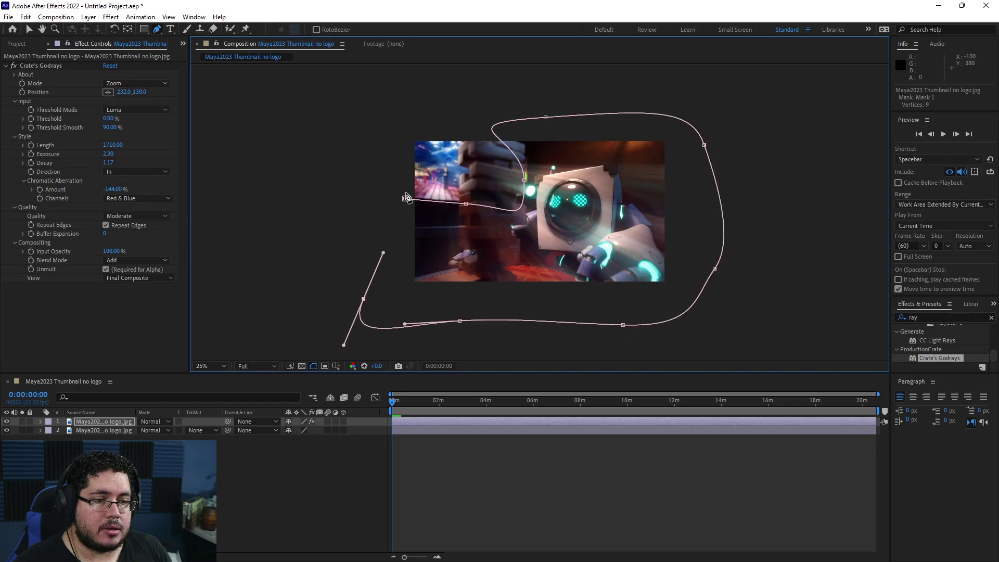
{"action": "left_click", "coordinate": [405, 199]}
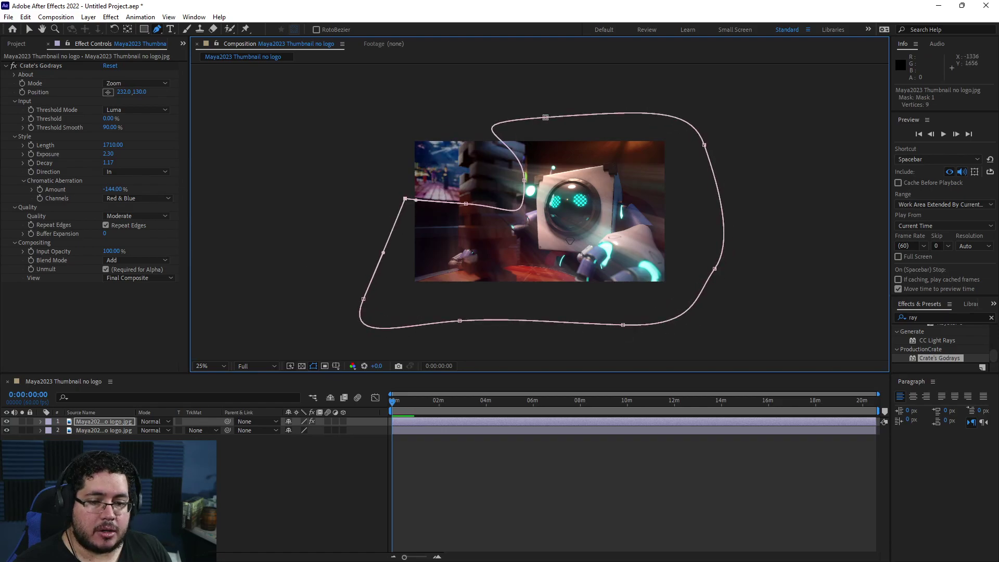
- Reveal Mask 1's mode and Inverted settings on the top layer
{"action": "key", "text": "ctrl+shift+a"}
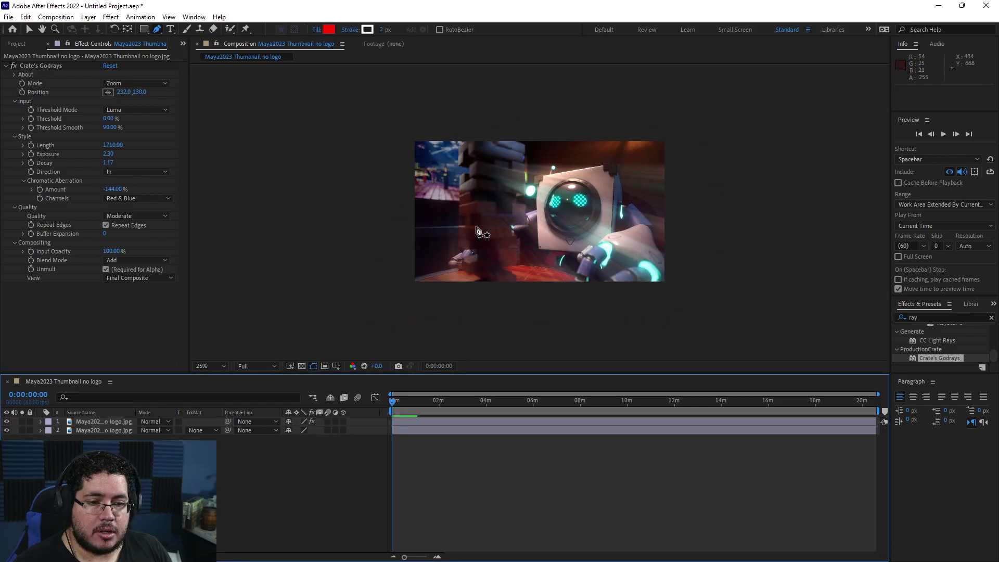
{"action": "left_click", "coordinate": [41, 422]}
{"action": "left_click", "coordinate": [49, 432]}
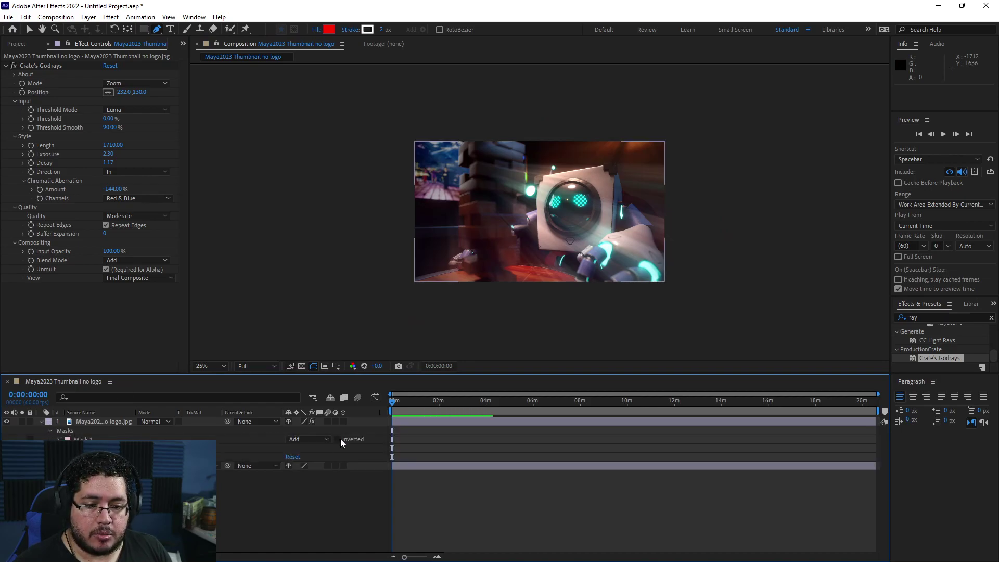
- Inspect the frame at several zoom levels, then scrub Crate's Godrays Length to 2220
{"action": "key", "text": "period"}
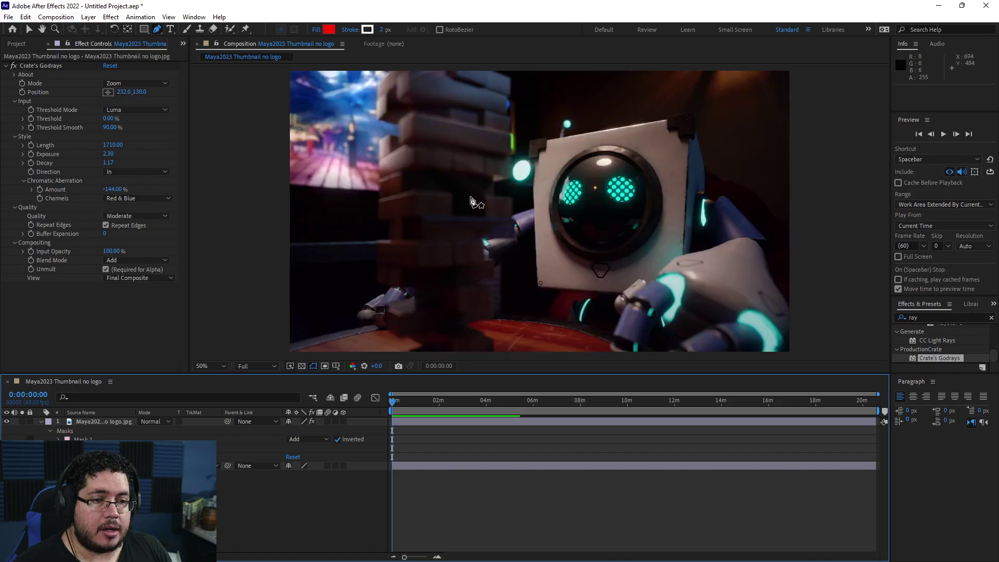
{"action": "key", "text": "comma"}
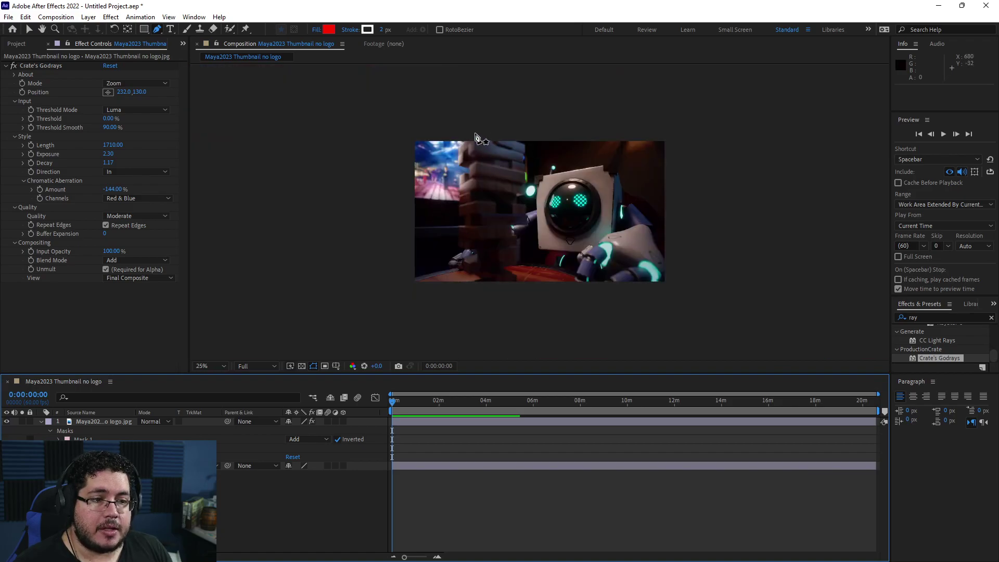
{"action": "key", "text": "period"}
{"action": "key", "text": "period"}
{"action": "key", "text": "comma"}
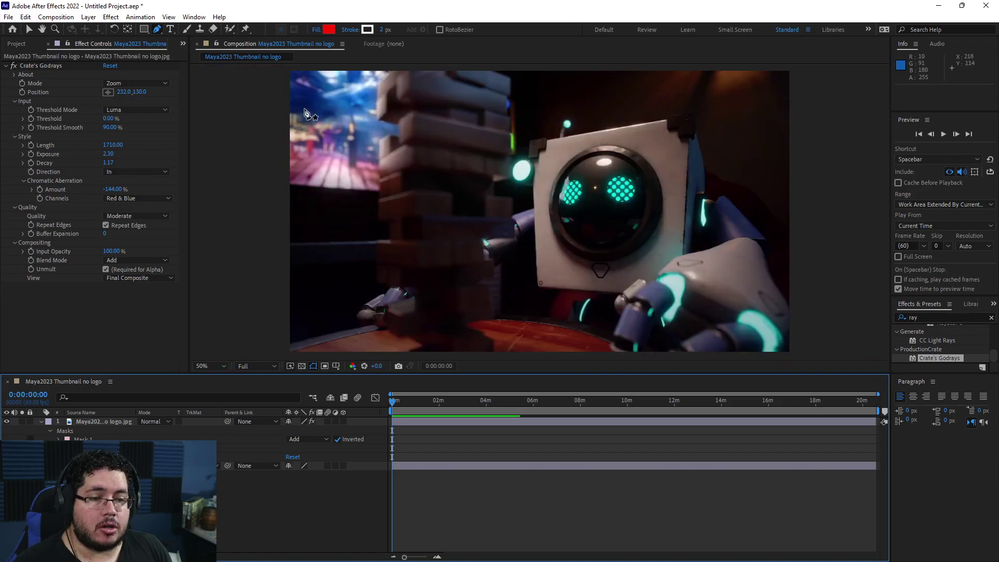
{"action": "key", "text": "comma"}
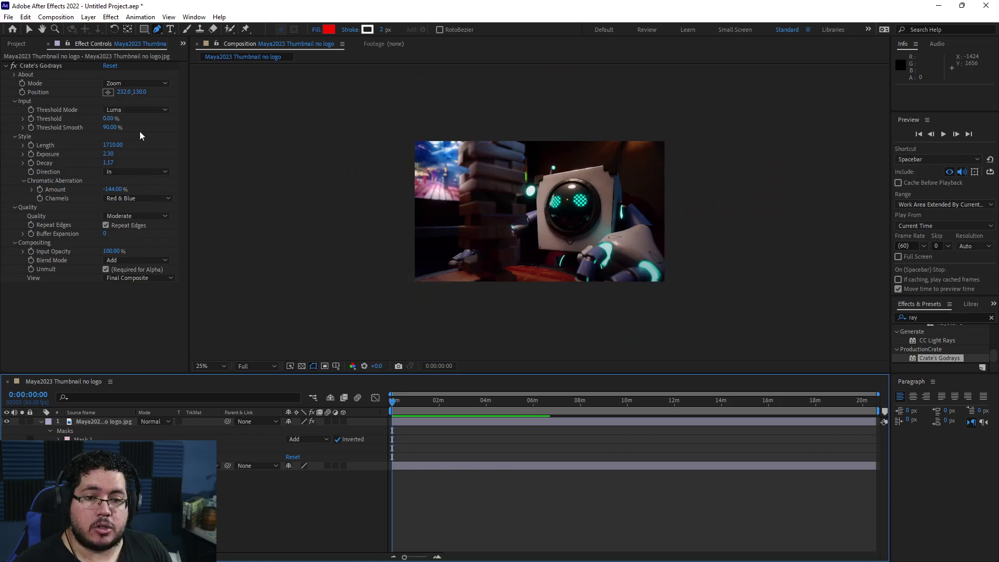
{"action": "key", "text": "period"}
{"action": "key", "text": "period"}
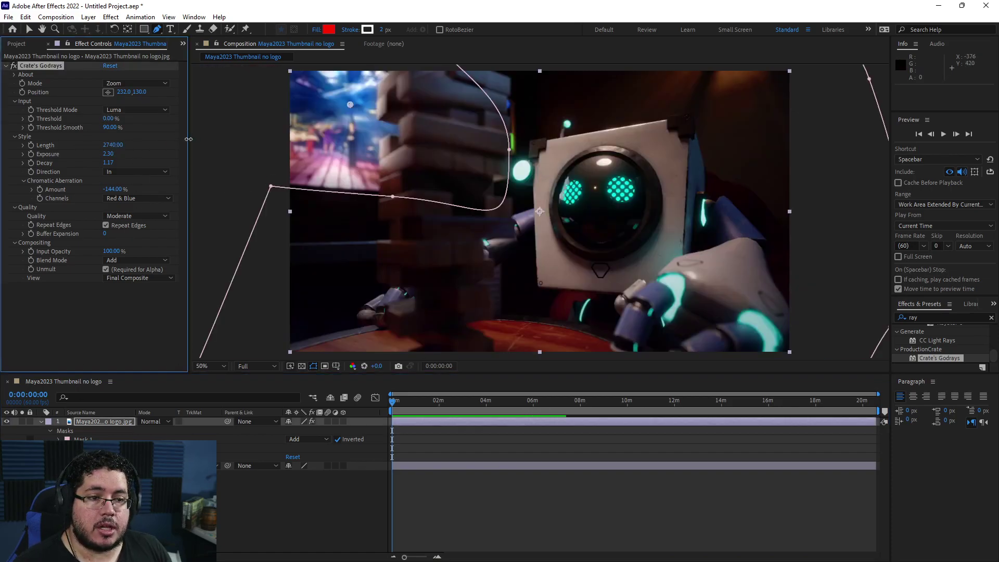
{"action": "left_click_drag", "start_coordinate": [382, 157], "coordinate": [340, 165]}
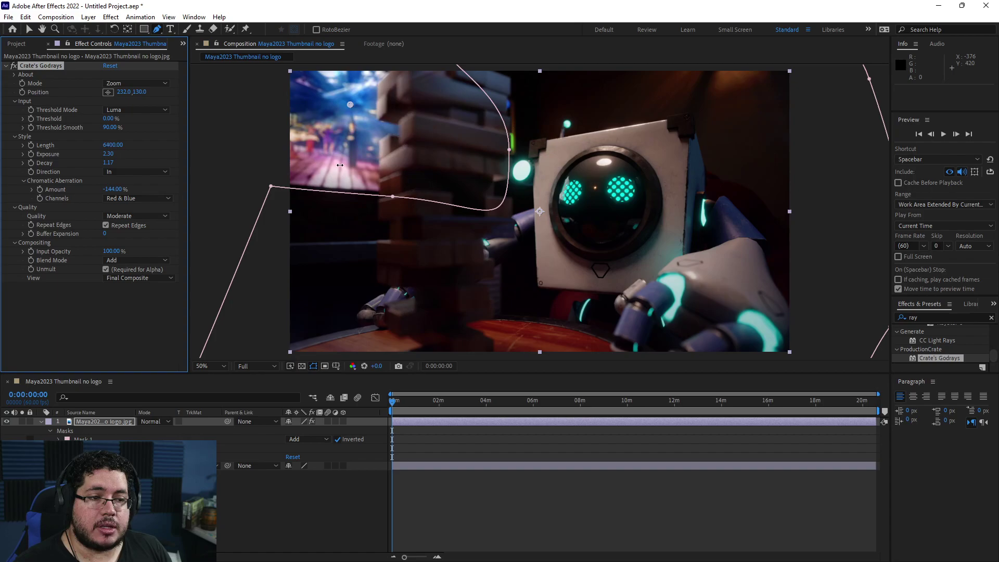
{"action": "left_click_drag", "start_coordinate": [59, 173], "coordinate": [89, 174]}
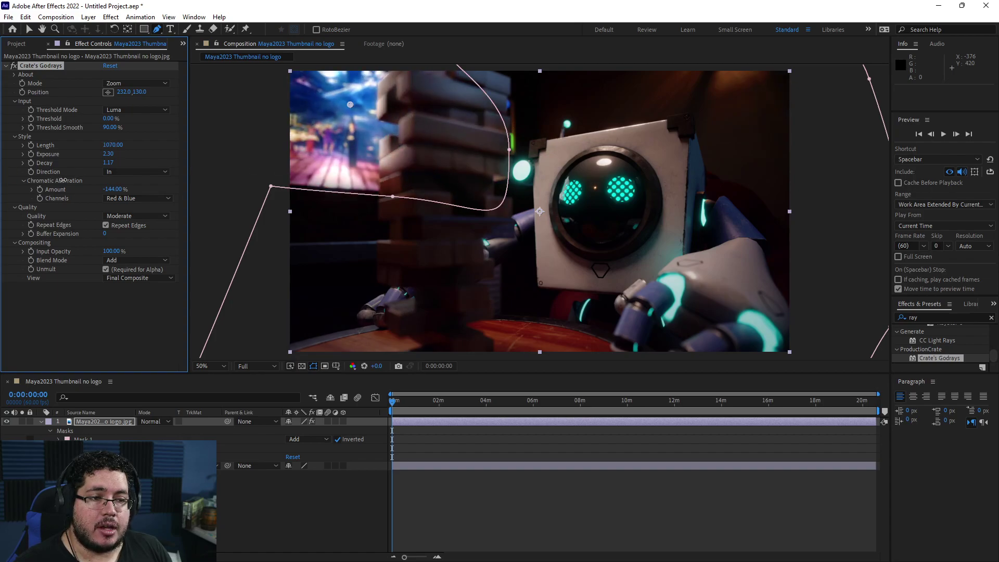
- Pull Mask 1's left point toward the robot and curve it through the head and table
{"action": "key", "text": "comma"}
{"action": "key", "text": "comma"}
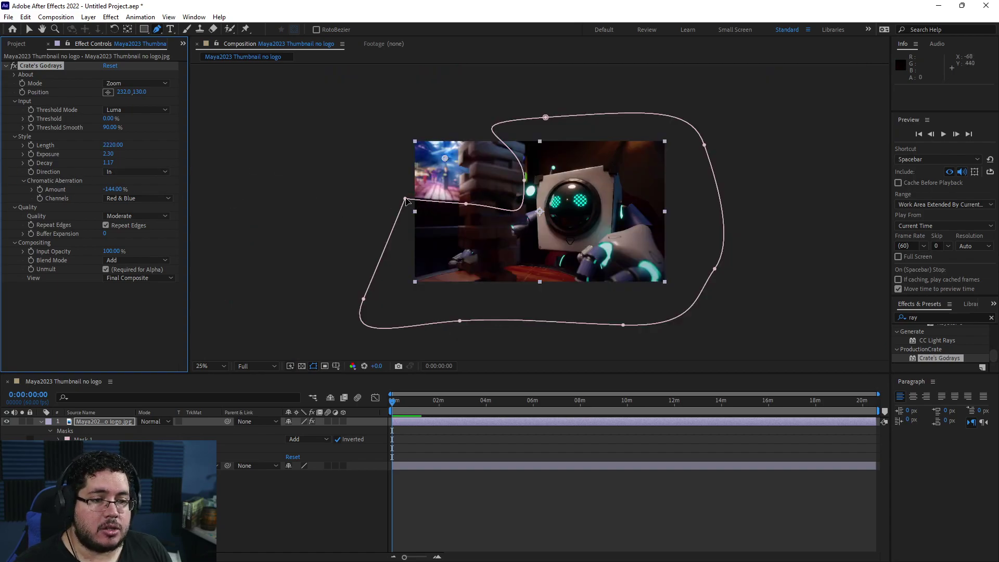
{"action": "left_click_drag", "start_coordinate": [405, 201], "coordinate": [534, 245]}
{"action": "left_click_drag", "start_coordinate": [524, 180], "coordinate": [619, 126]}
{"action": "key", "text": "ctrl+z"}
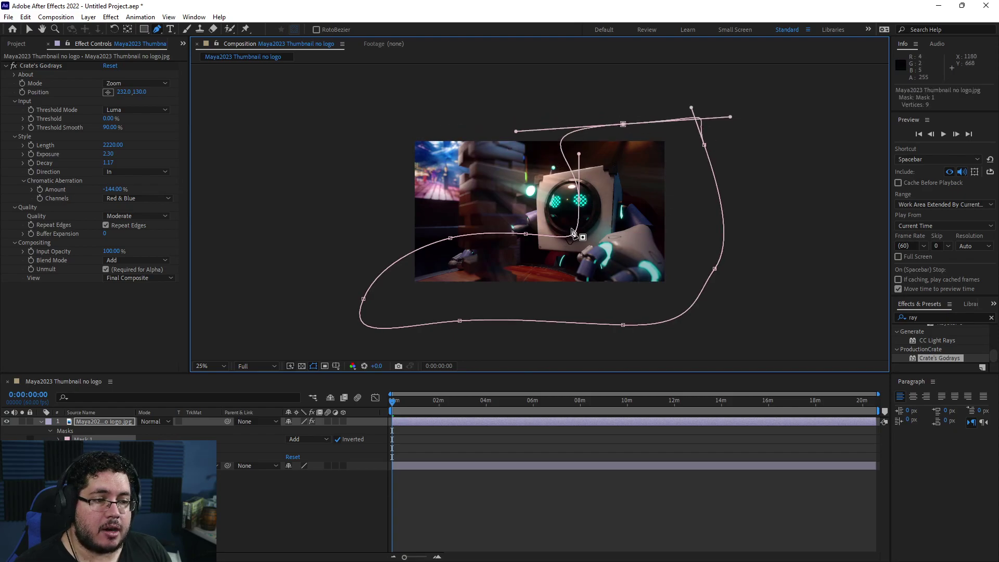
{"action": "left_click_drag", "start_coordinate": [573, 232], "coordinate": [499, 248]}
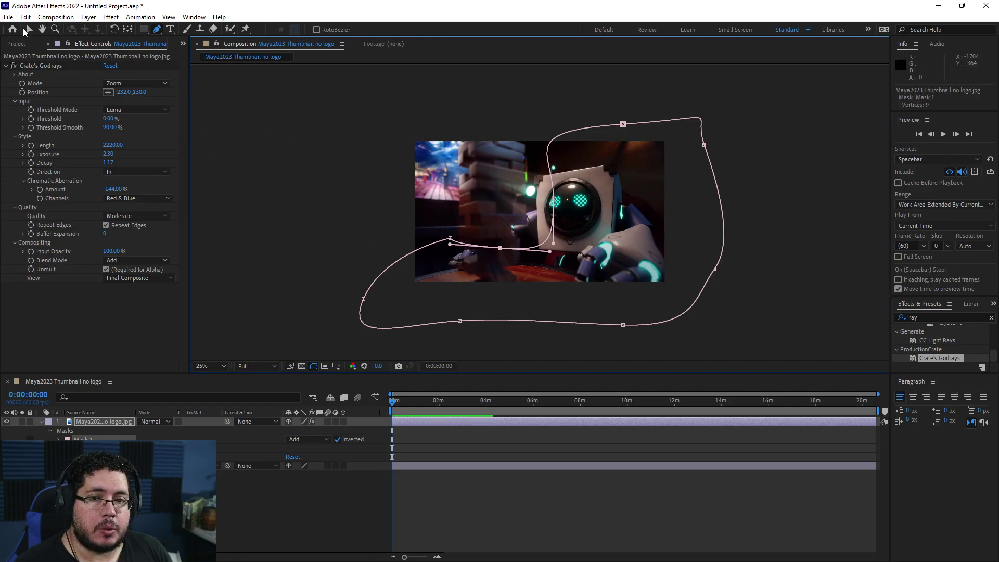
{"action": "left_click", "coordinate": [25, 30]}
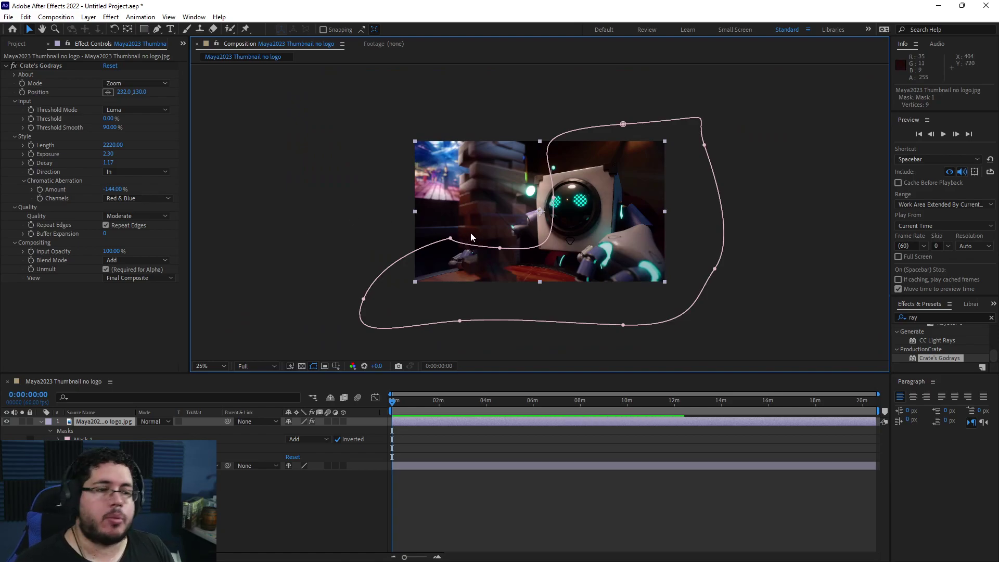
- Compare with the top layer hidden and shown, then delete Mask 1 and zoom to 50%
{"action": "left_click", "coordinate": [263, 151]}
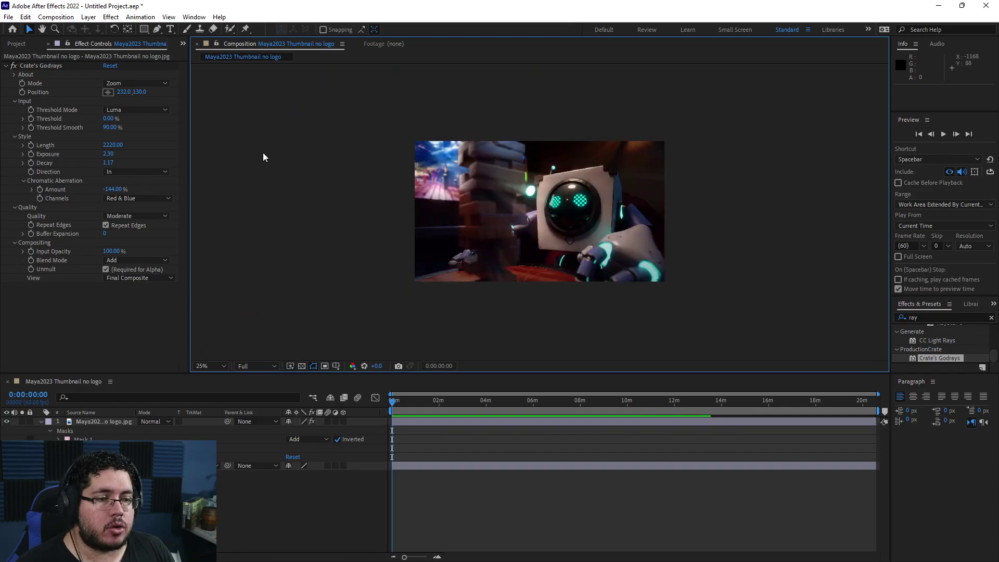
{"action": "left_click", "coordinate": [557, 230]}
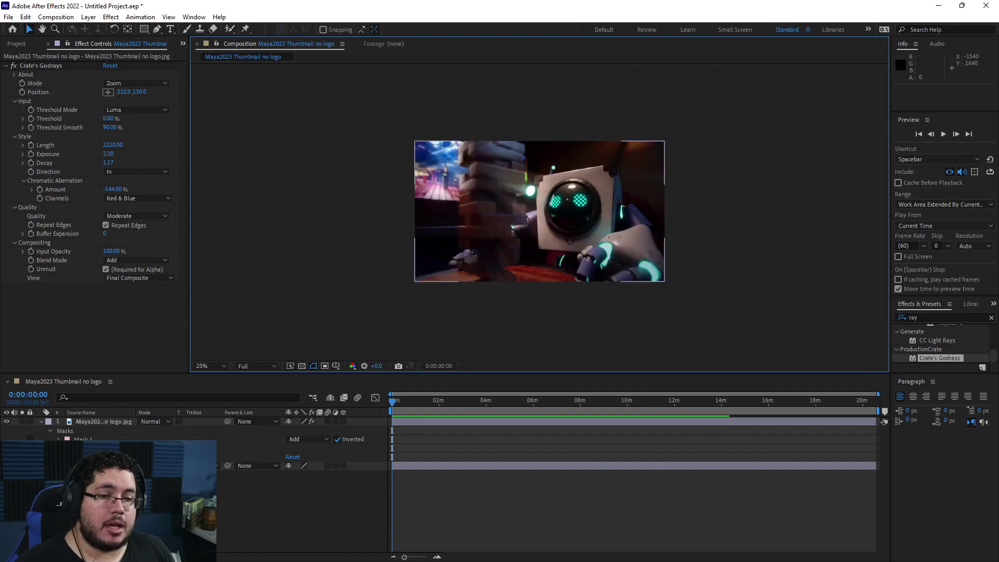
{"action": "left_click", "coordinate": [7, 422]}
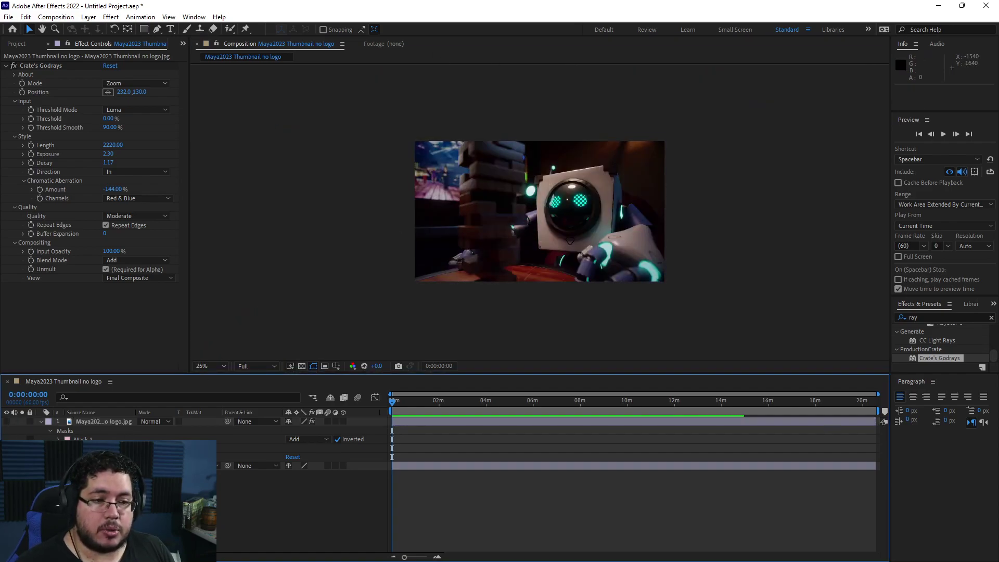
{"action": "left_click", "coordinate": [7, 422]}
{"action": "left_click", "coordinate": [99, 439]}
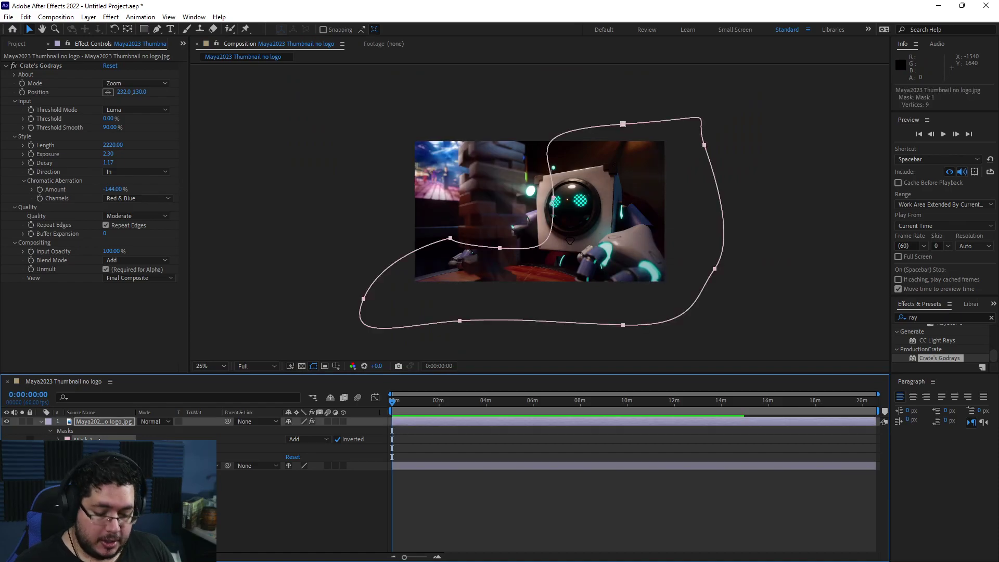
{"action": "key", "text": "Delete"}
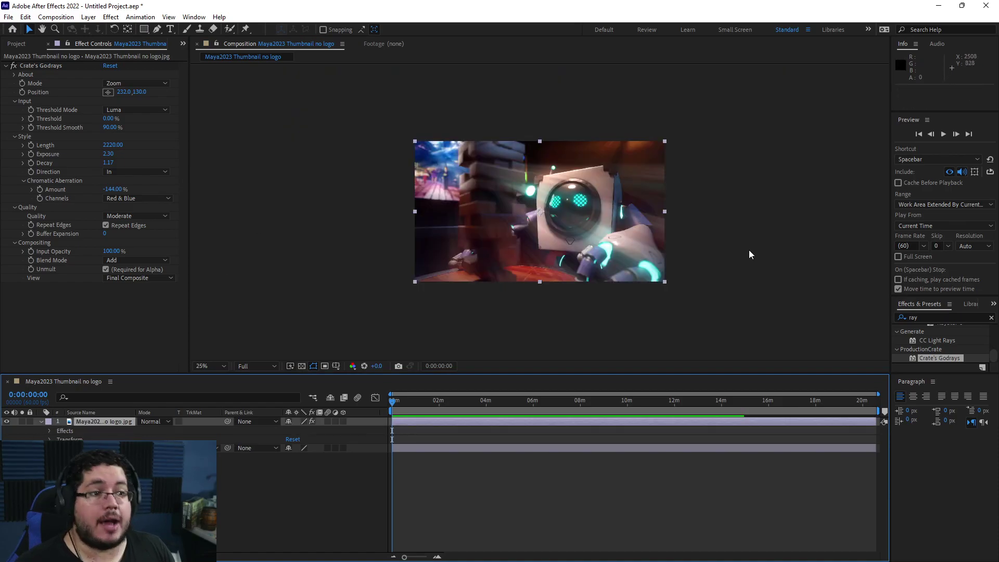
{"action": "key", "text": "period"}
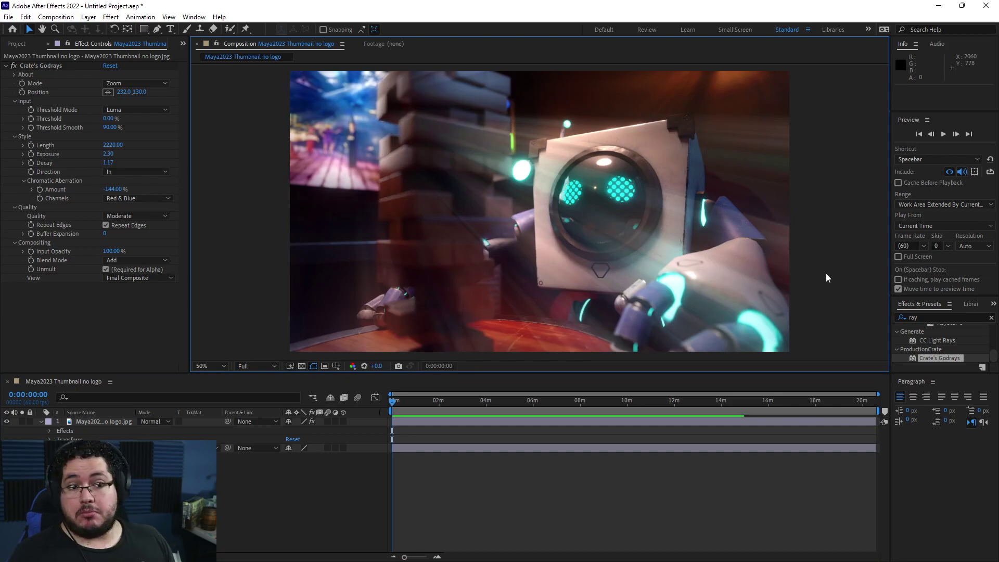